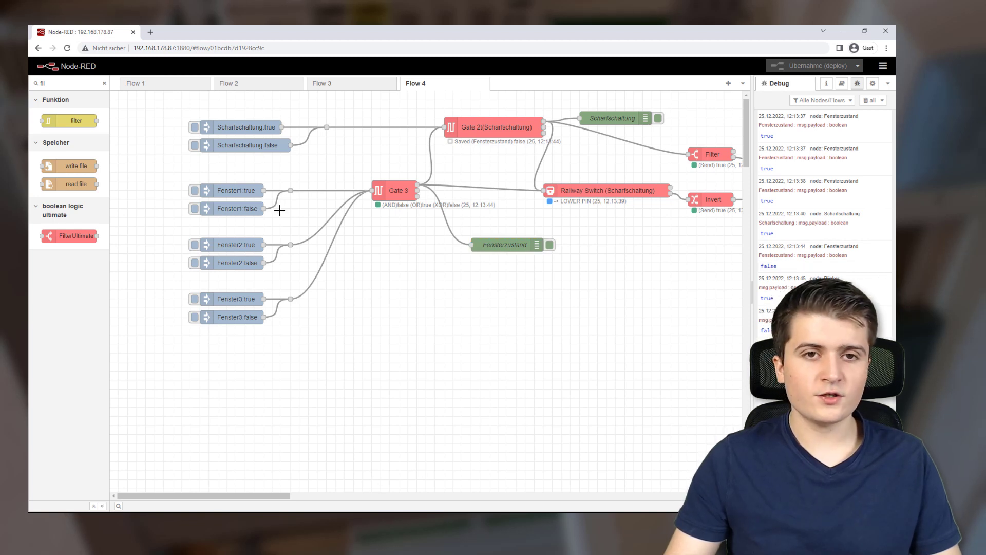
Step: Inject Scharfschaltung:false and add a junction where the Filter and Invert outputs join before the Blinker node in Flow 4
click(194, 145)
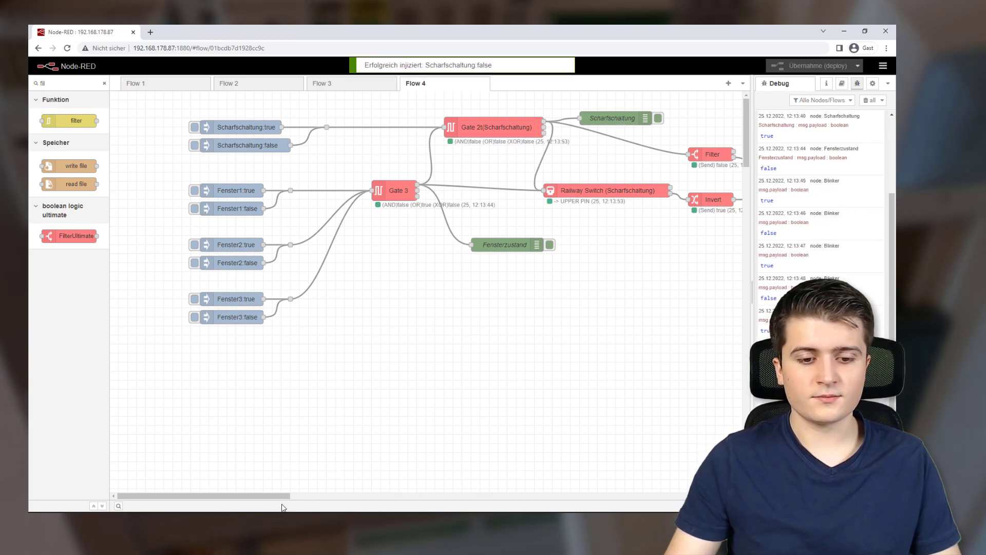
drag(281, 495, 353, 488)
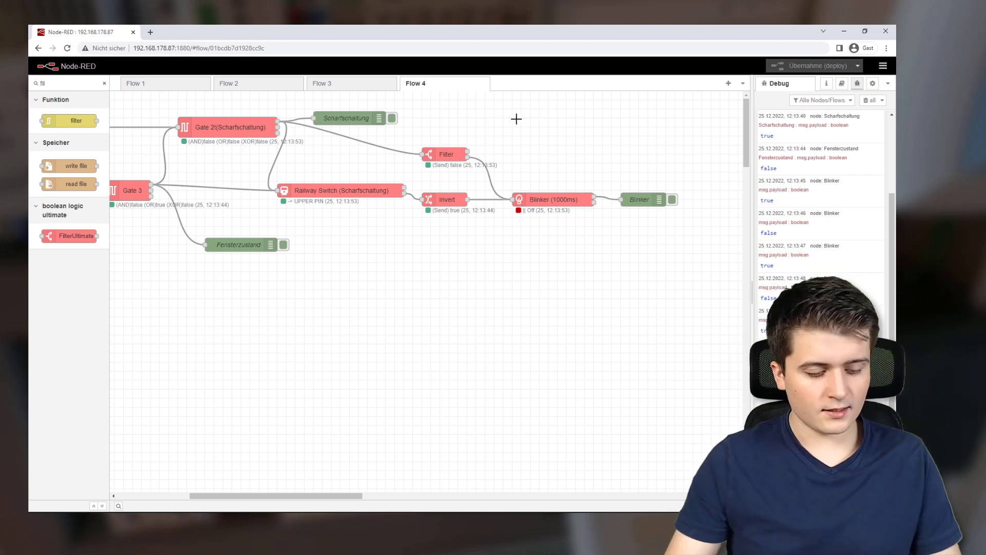
mouse_move(519, 125)
mouse_down()
mouse_move(492, 222)
mouse_move(493, 180)
mouse_move(493, 200)
mouse_up()
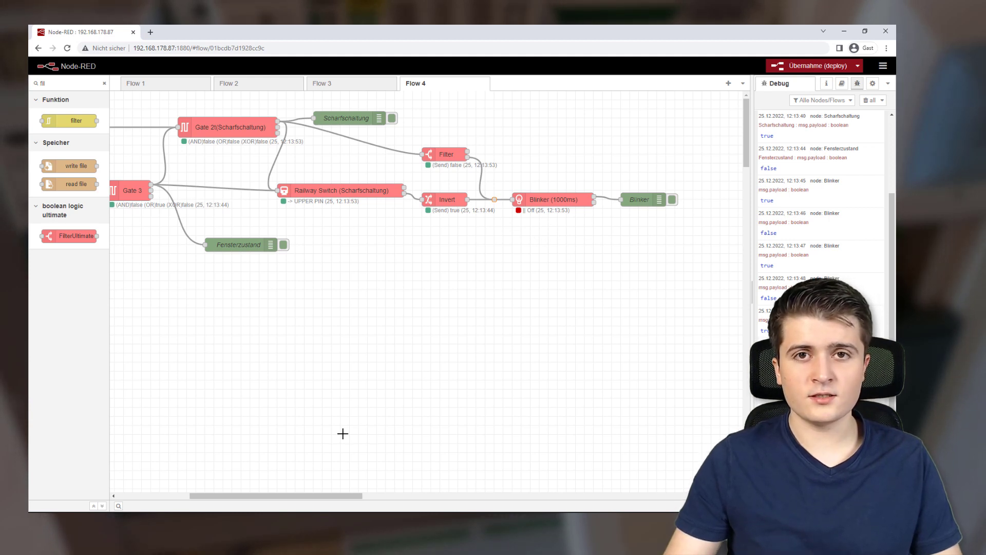
drag(273, 499, 124, 482)
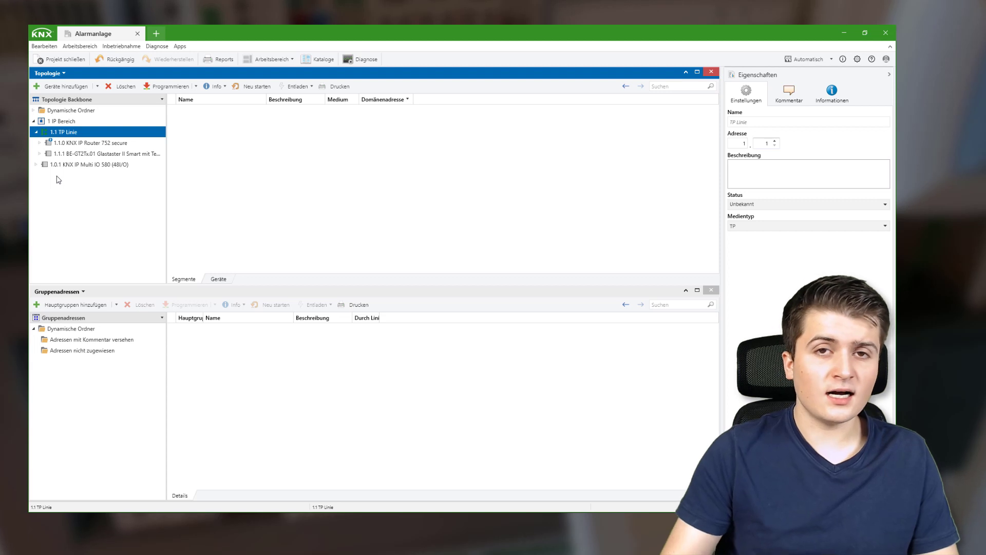
Step: In the ETS project Alarmanlage, show the KNX IP Multi IO 580's communication objects and add a main group named Node-Red
click(85, 165)
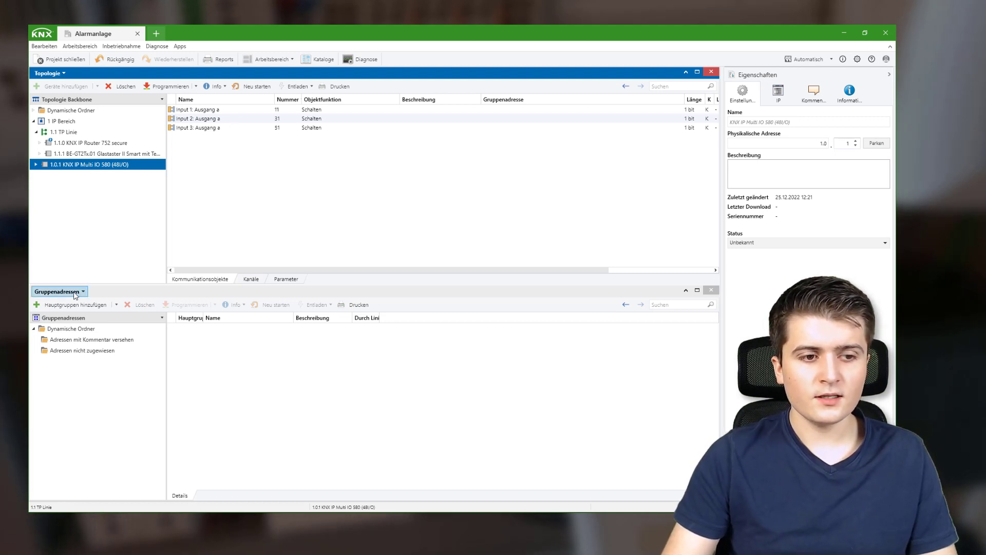
click(82, 313)
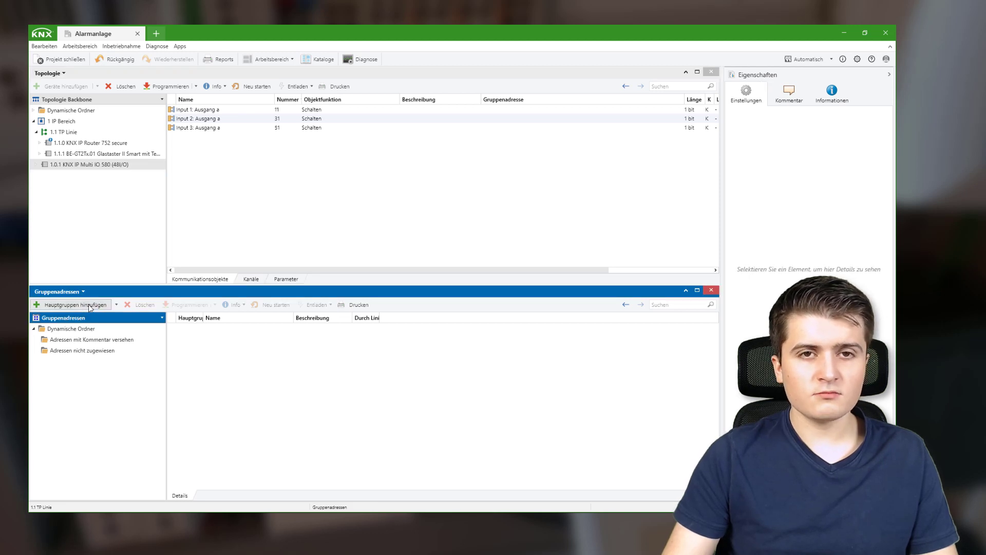
click(90, 306)
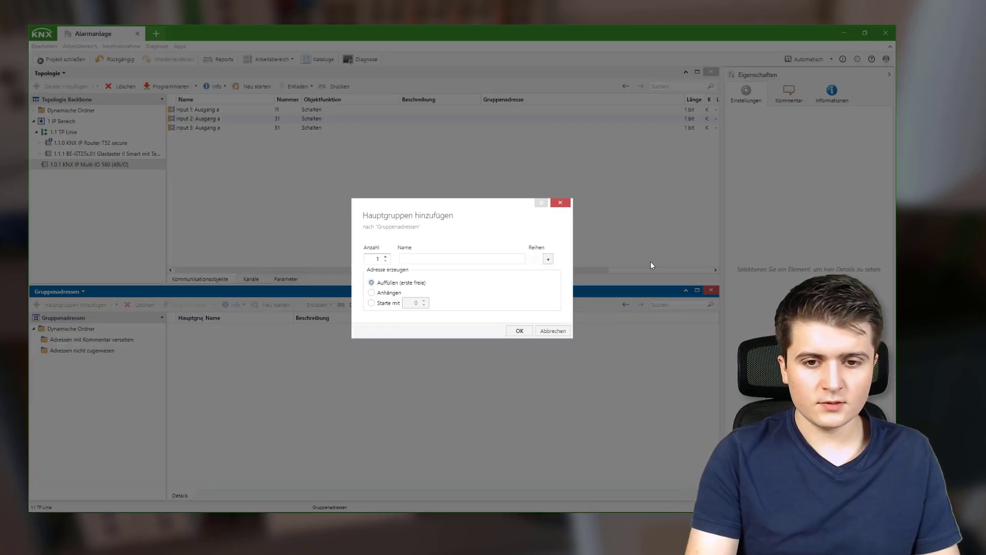
text(Node-Re)
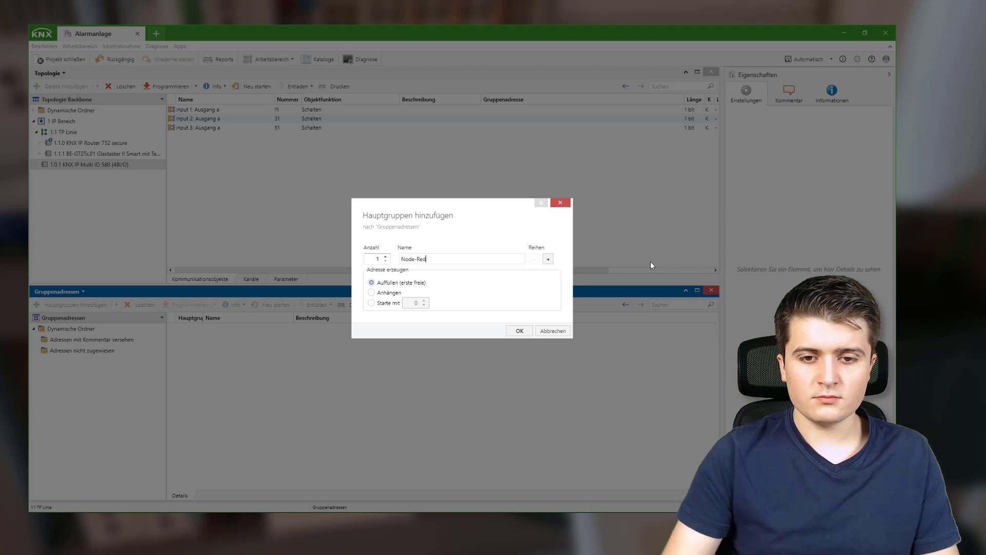
text(d)
key(Return)
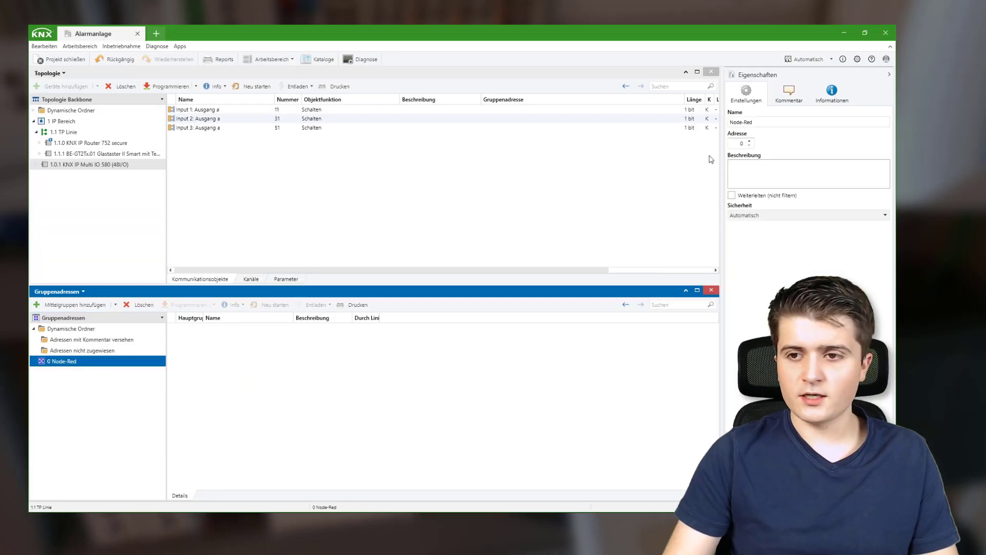
Step: Set the Node-Red main group's address to 10 and enable its forwarding without filtering, accepting the filter-table notice
click(733, 147)
text(10)
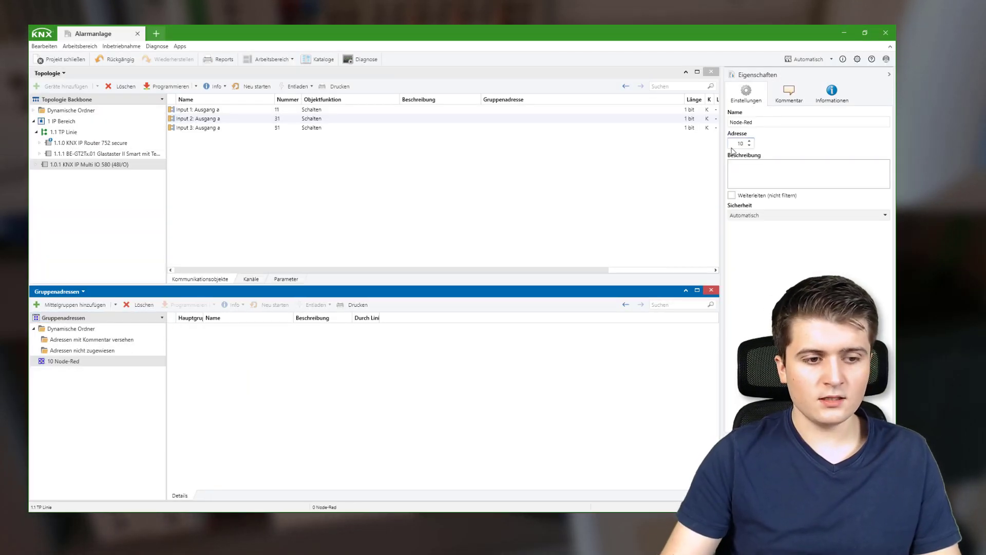
click(663, 245)
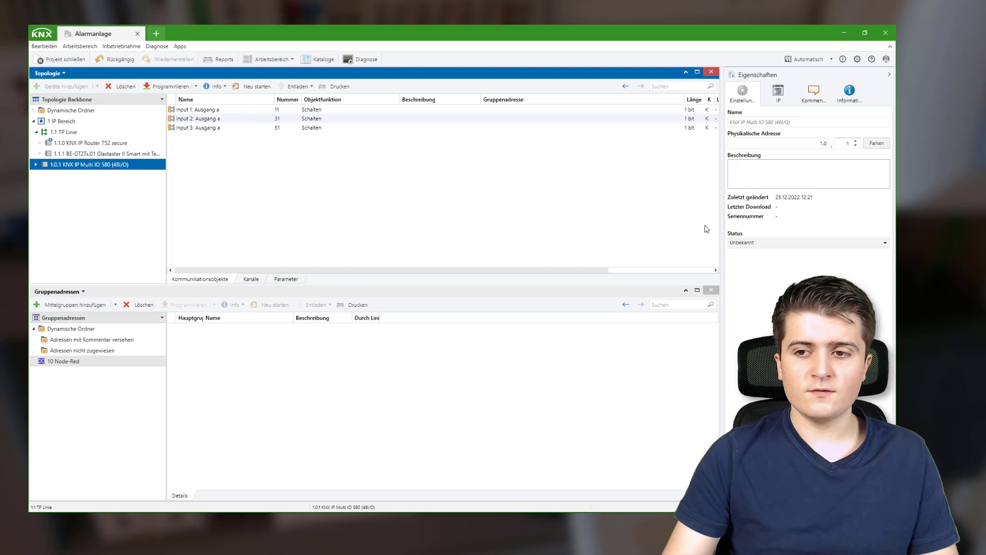
click(153, 363)
click(732, 196)
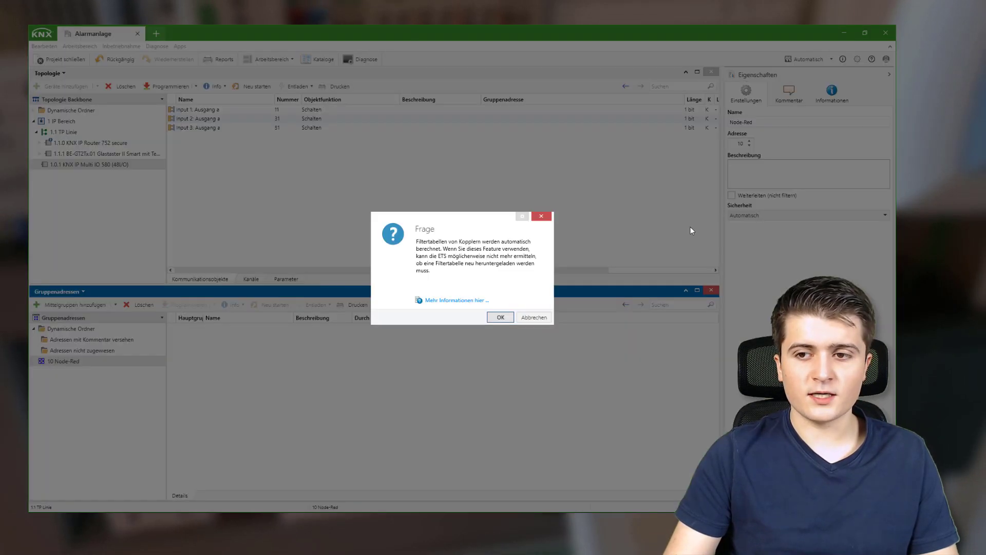
click(501, 316)
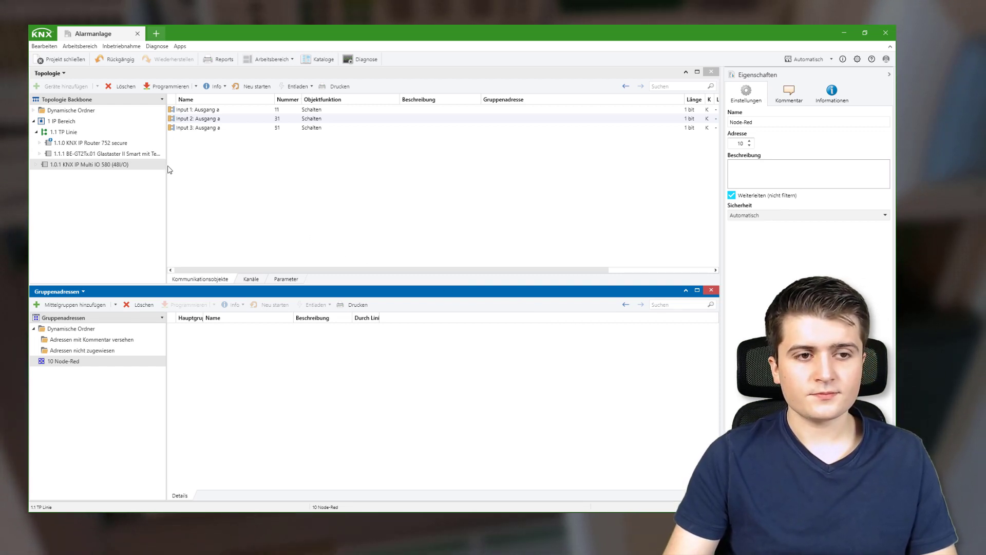
Step: Add a middle group named Alarmanlage under the Node-Red main group
click(81, 361)
click(81, 311)
text(Ala)
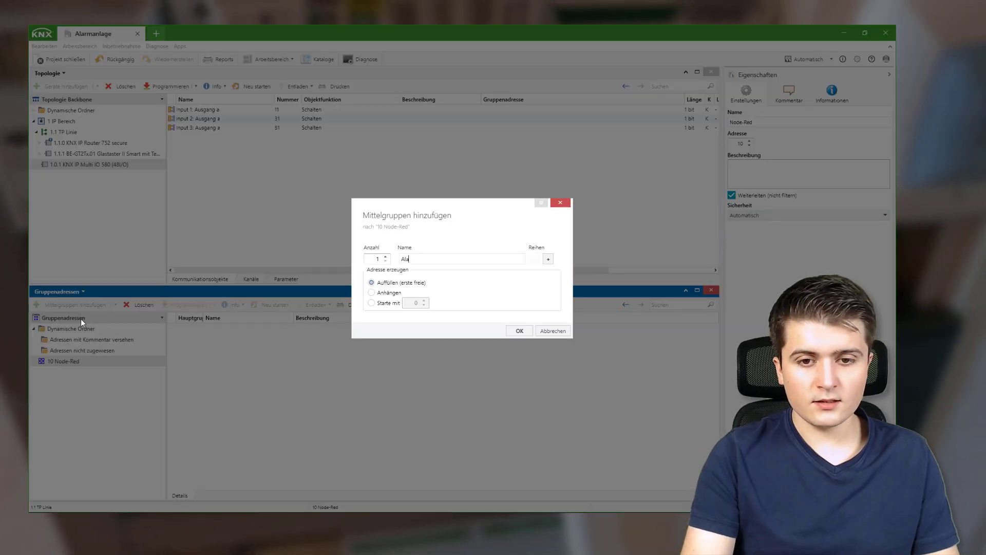
text(rmanlage)
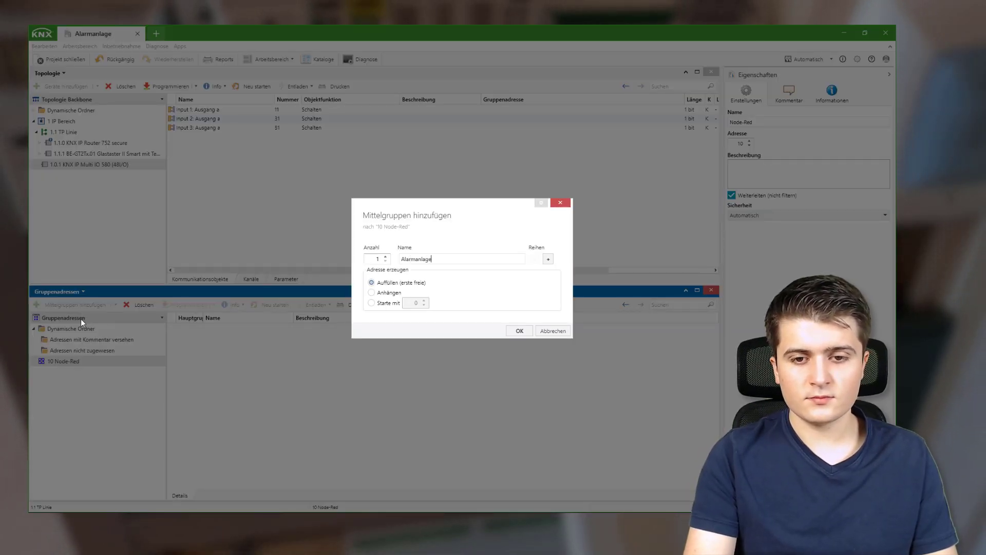
key(Return)
Step: Start adding group addresses under the Alarmanlage middle group and name the first one Fenster 1
click(50, 372)
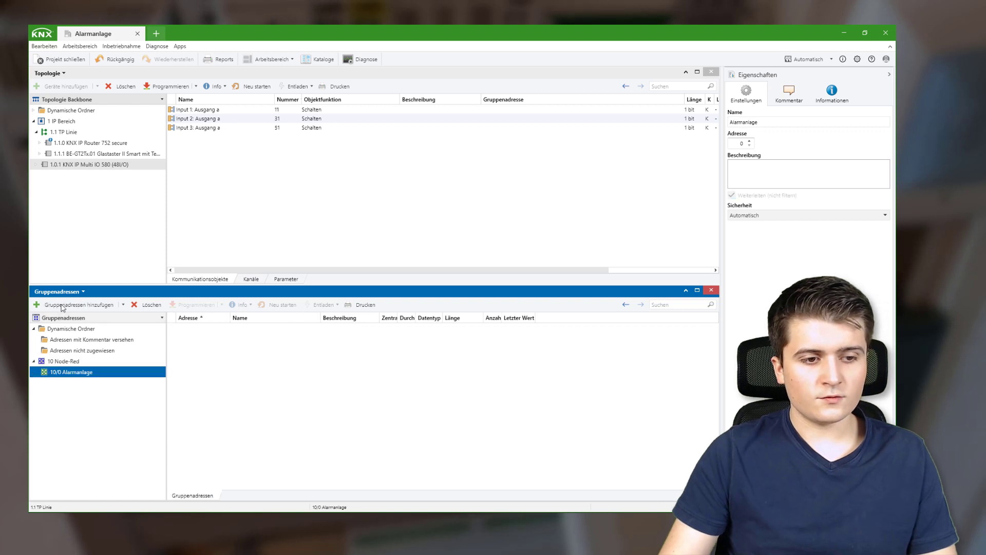
click(63, 308)
text(Fenster)
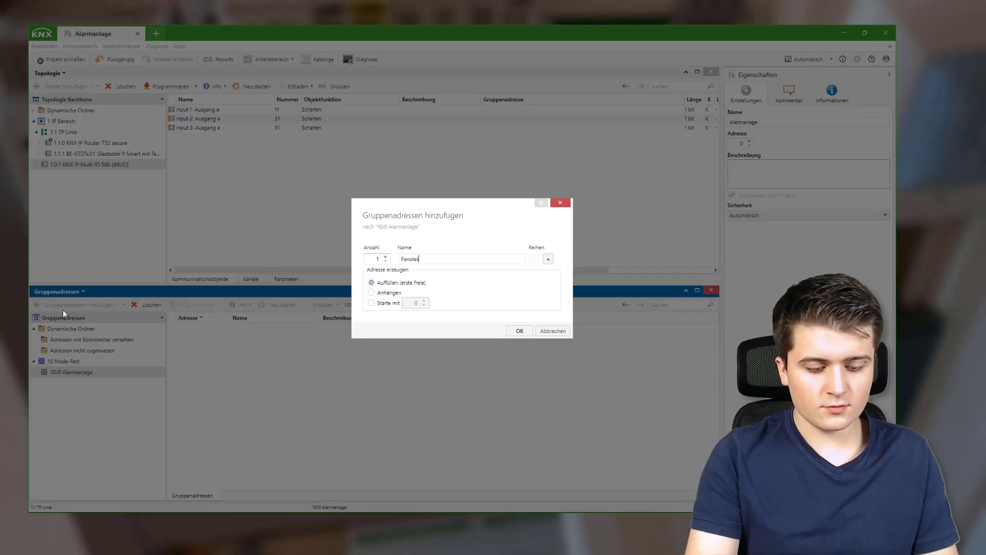
text(zustand)
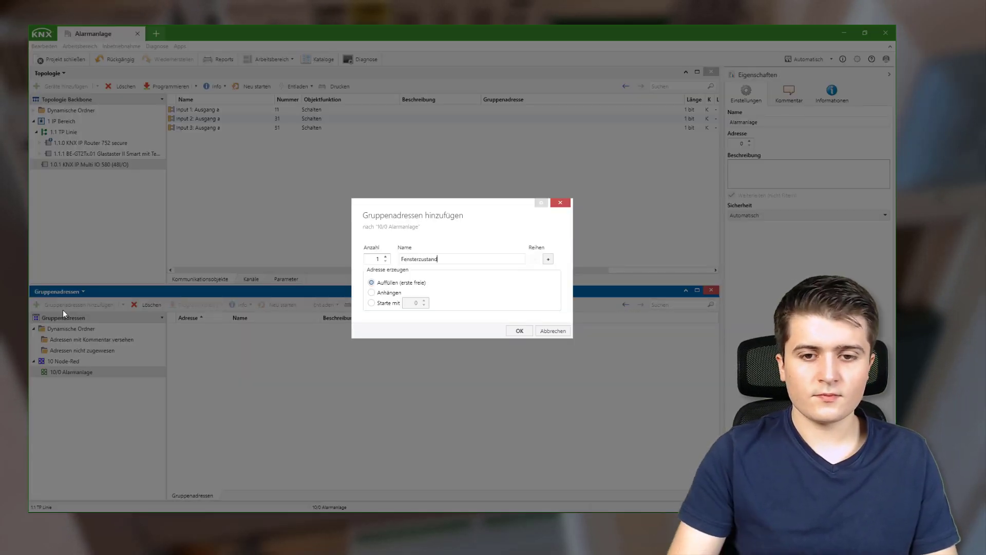
key(ctrl+a)
text(Fenster)
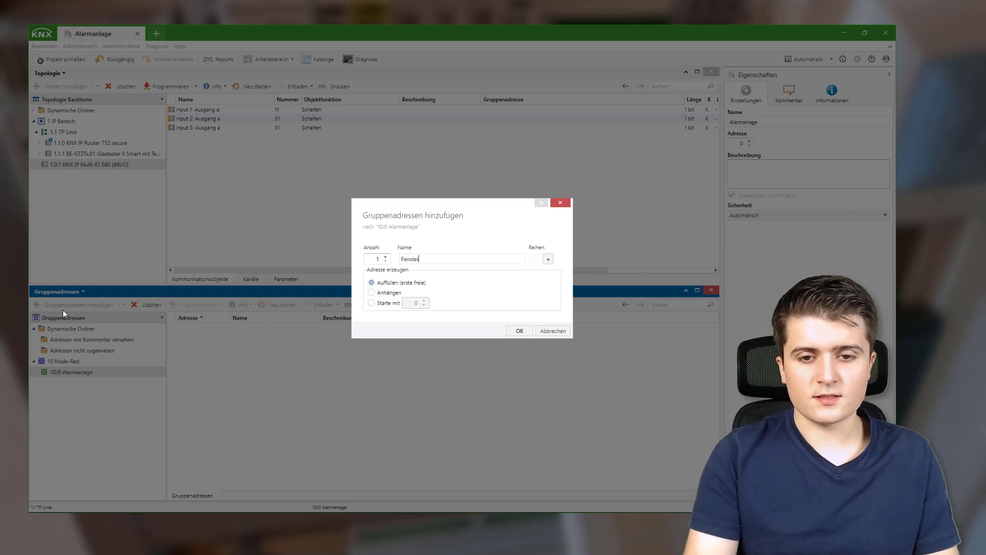
text( 1)
Step: Add two more group address rows and name them Fenster 2 and Fenster 3
key(Tab)
key(space)
key(Tab)
key(Tab)
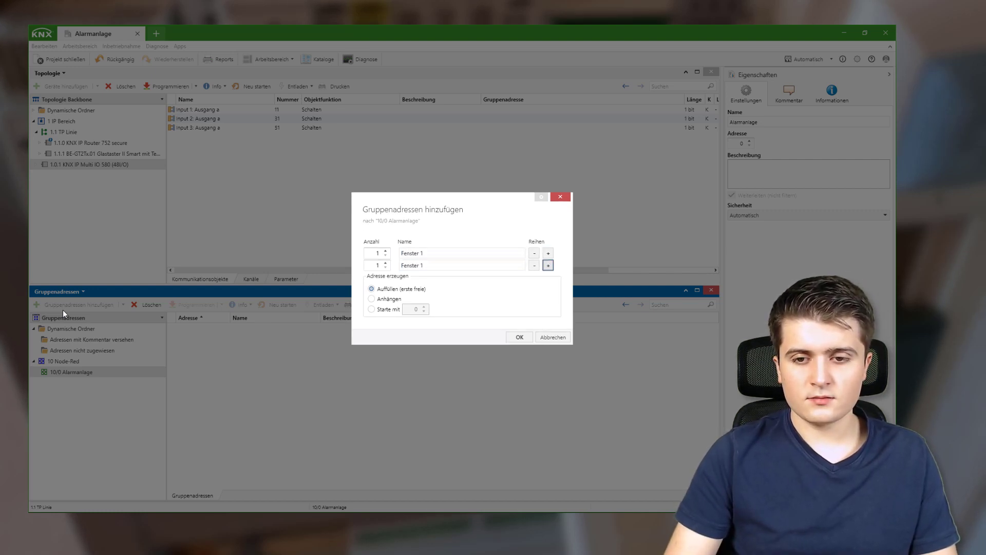
key(space)
click(438, 261)
click(438, 261)
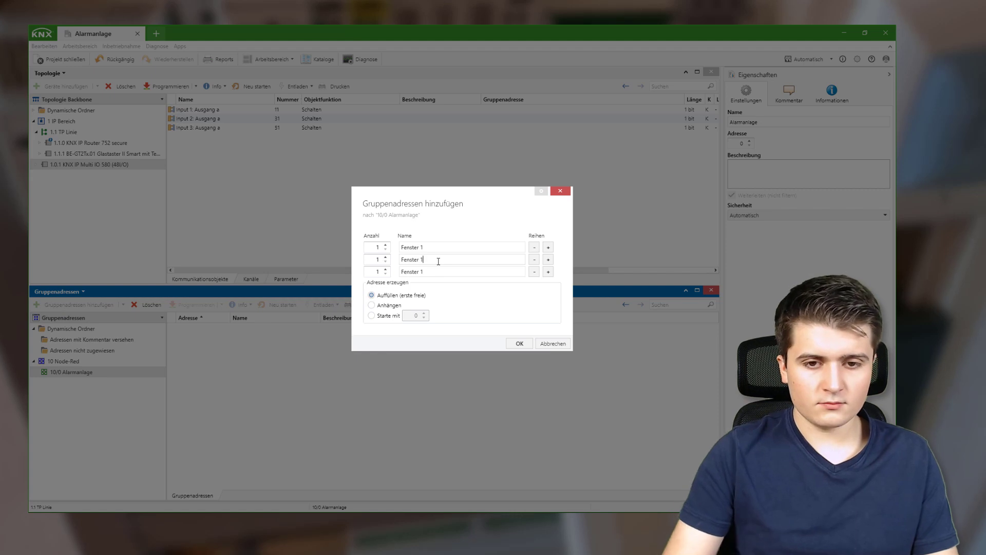
key(BackSpace)
text(2)
key(Tab)
key(Tab)
key(Tab)
key(Tab)
key(End)
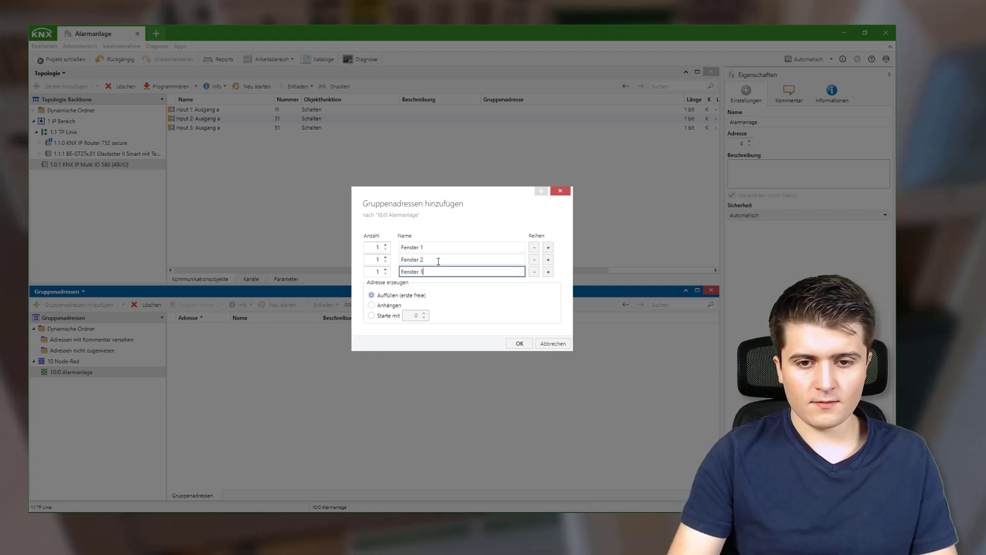
text(3)
Step: Add two further group address rows named Scharfschaltung and Rückmeldung Scharfschaltung
click(548, 272)
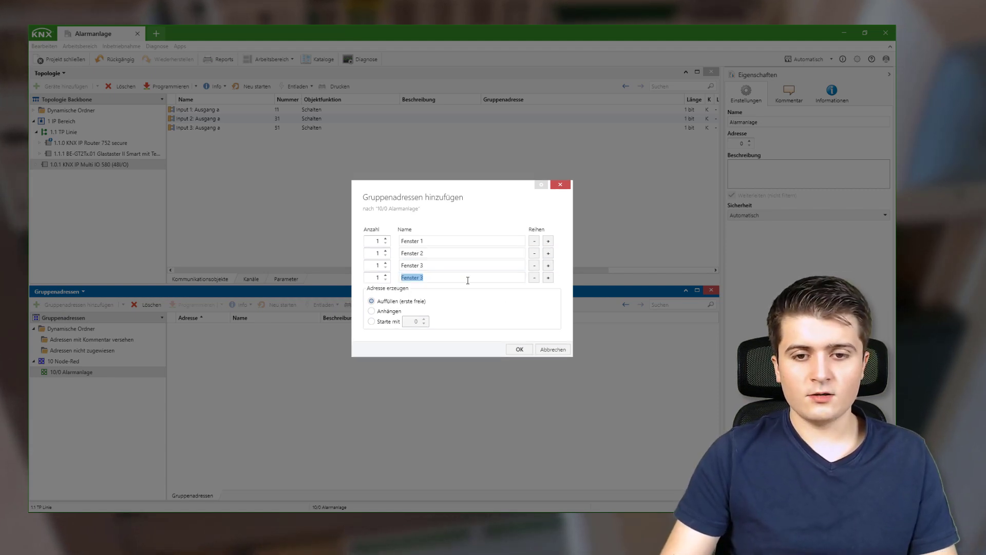
text(Schar)
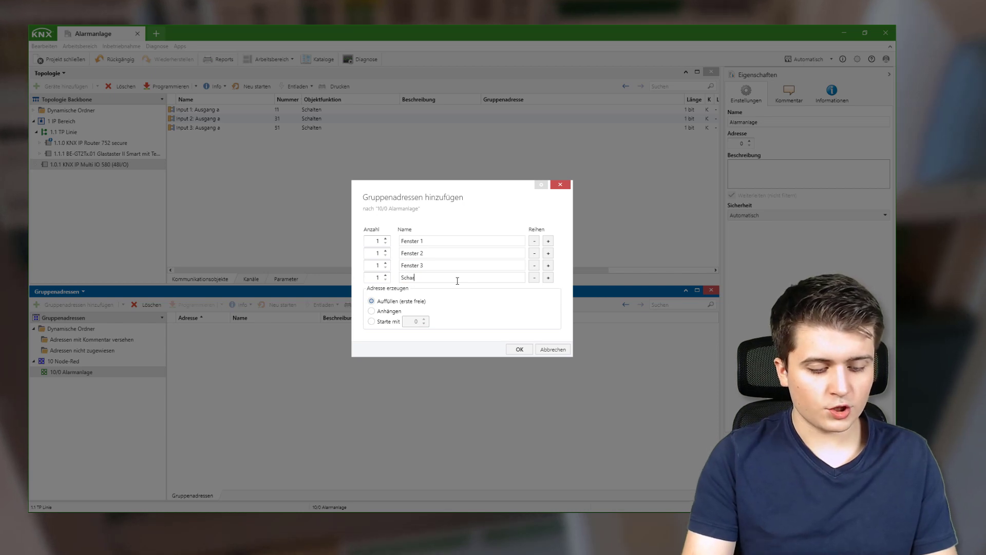
text(fschaltung)
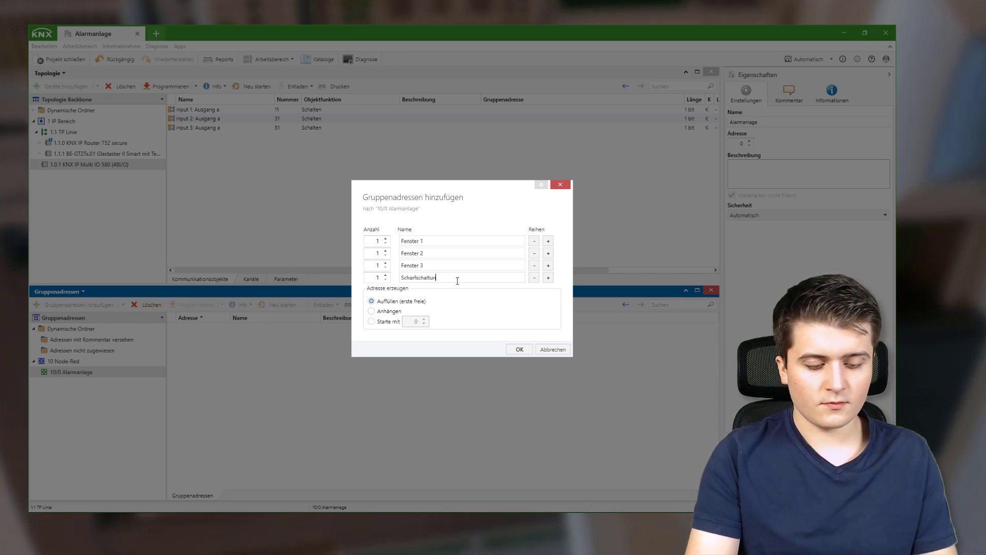
click(548, 277)
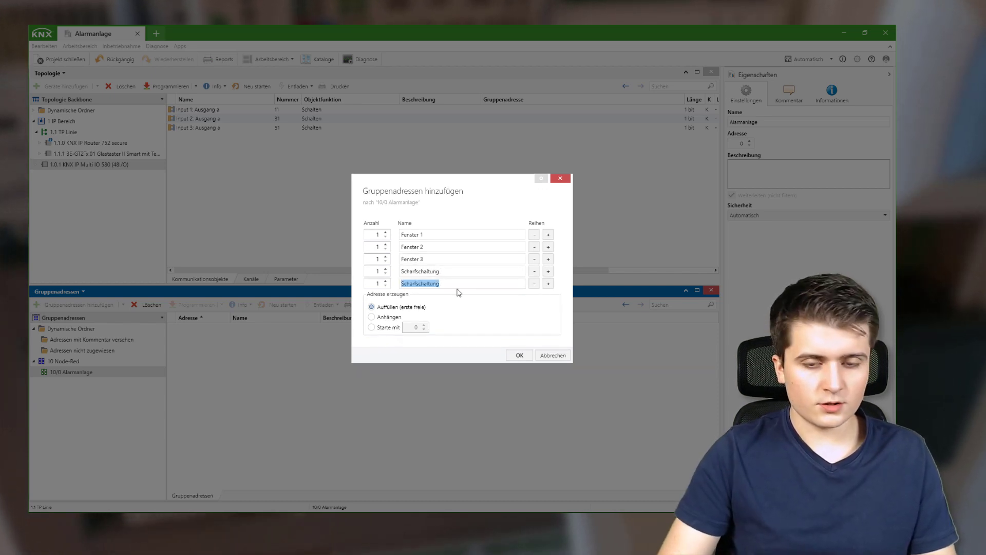
key(Home)
text(Rückmeldung)
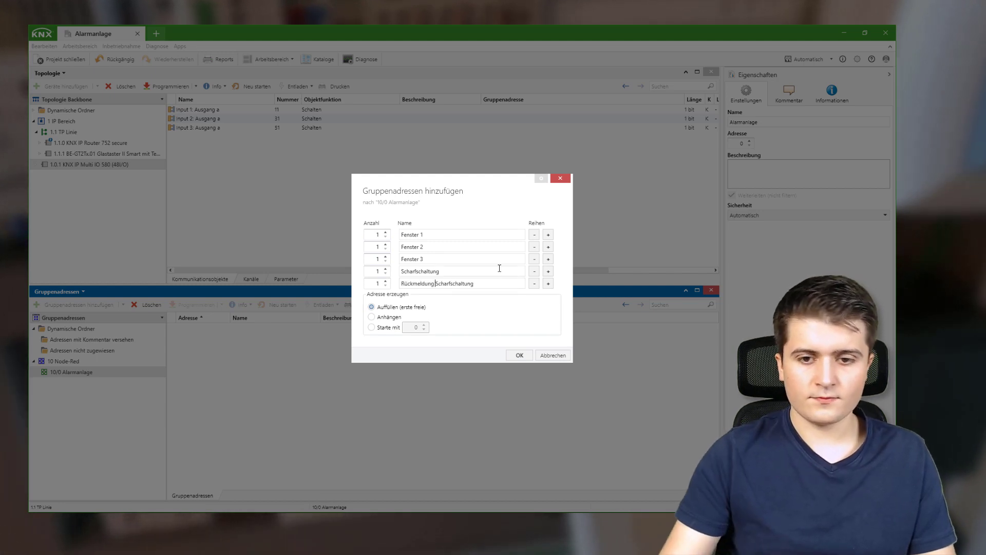
Step: Add the rows Alarm and Alarm(Blinken), and create all the listed group addresses
click(548, 283)
click(548, 290)
drag(484, 283, 356, 286)
text(Alarm)
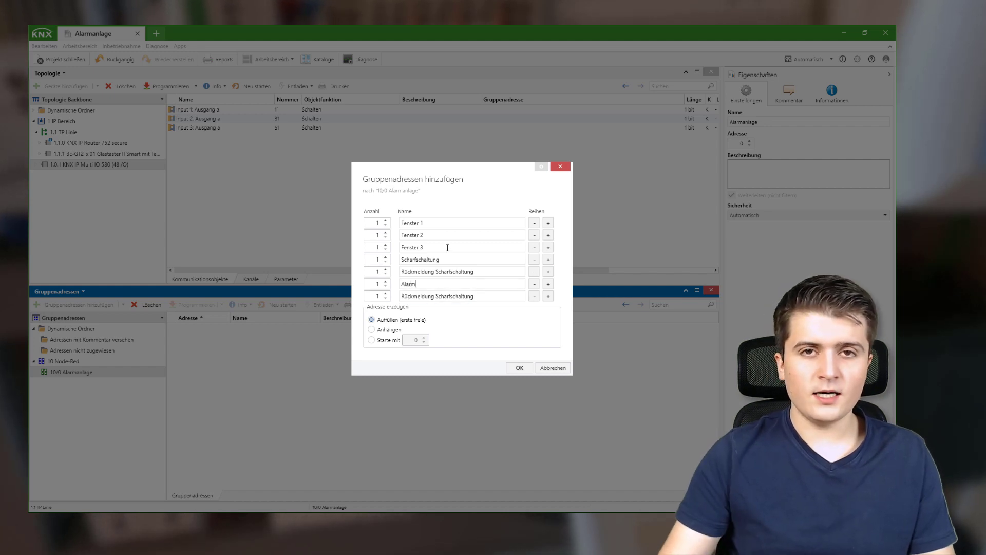
drag(485, 297, 175, 314)
text(Ala)
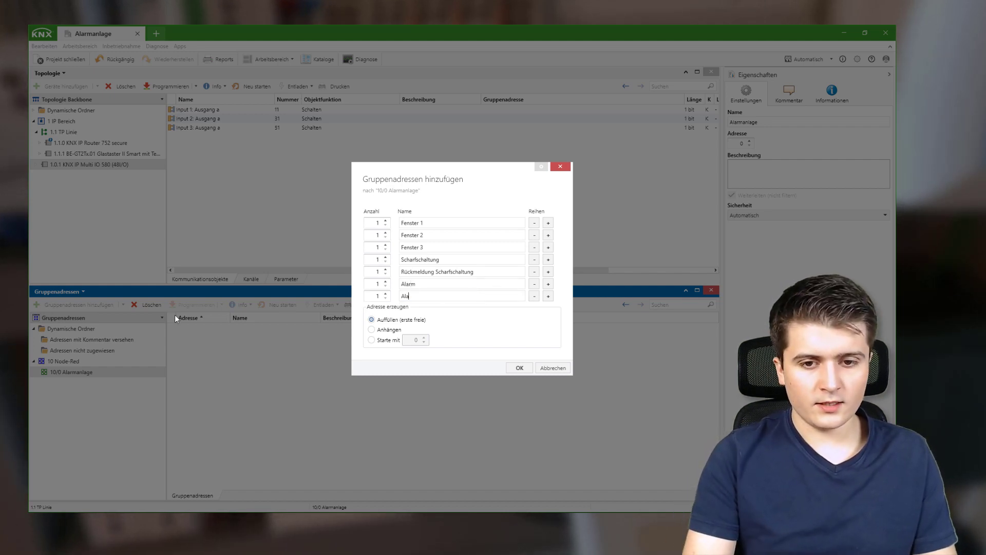
text(rm)
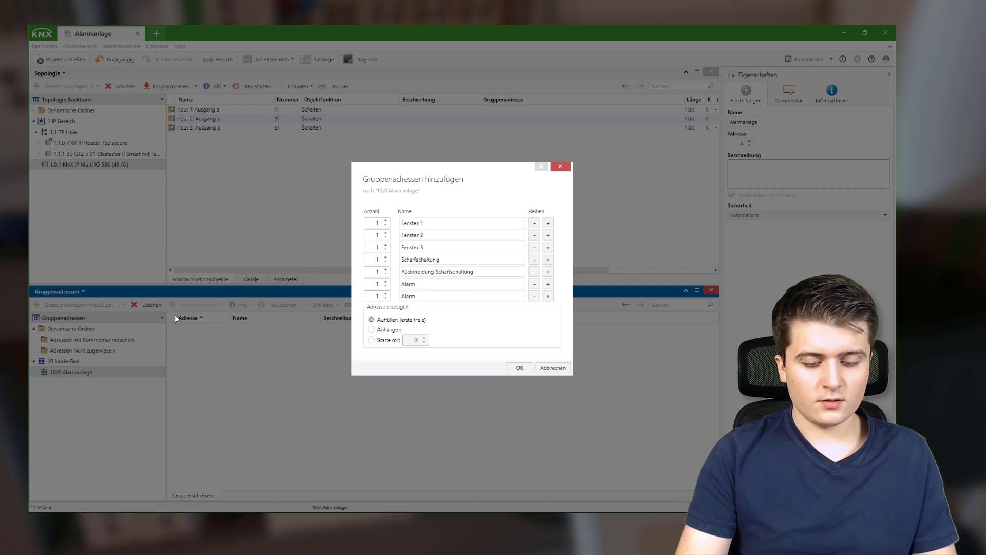
text((BL))
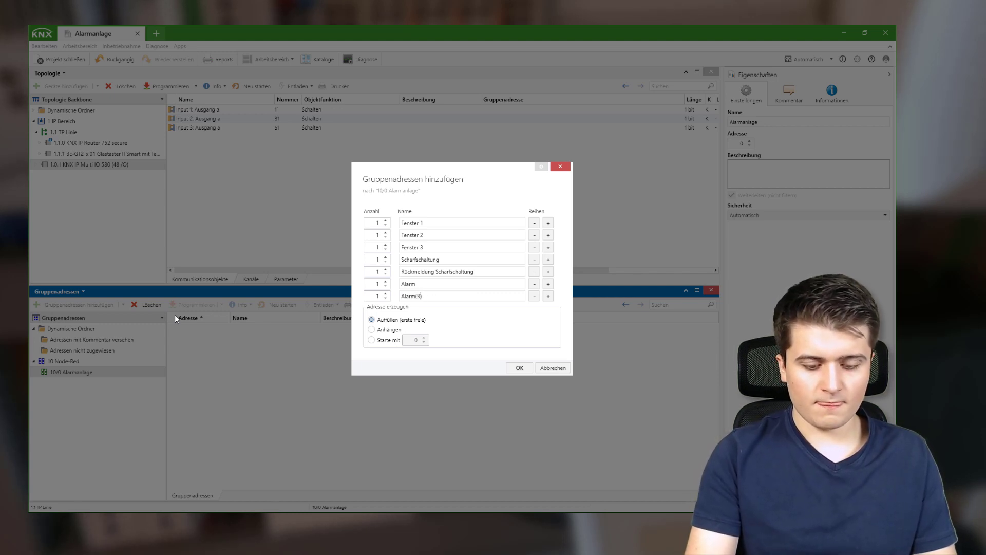
text(linken)
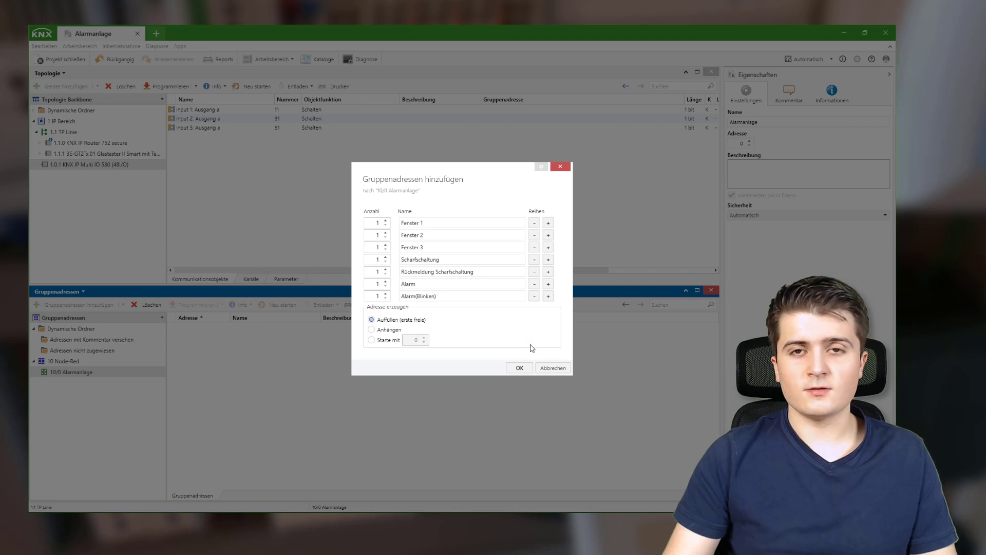
click(518, 369)
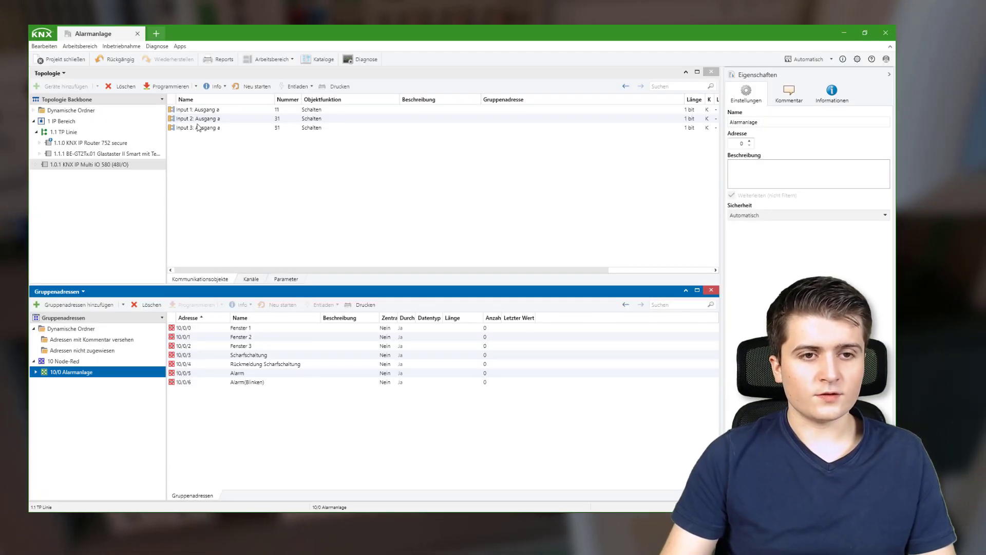
Step: Link the Ausgang a objects of Inputs 1, 2 and 3 to the group addresses Fenster 1, Fenster 2 and Fenster 3 respectively
drag(183, 110, 249, 340)
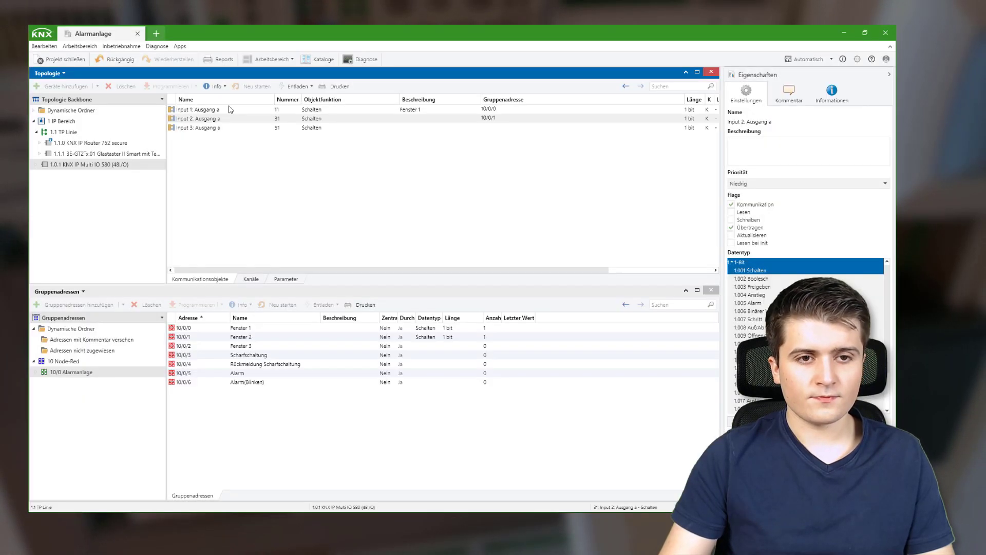
drag(207, 128, 318, 346)
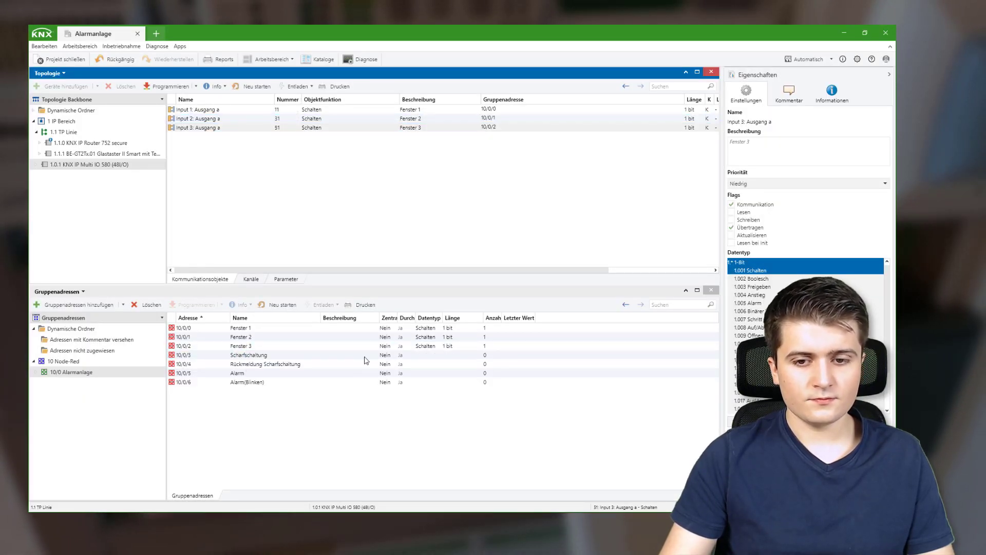
Step: Set Tasten 1/2 of the Glastaster II Smart to Einzel-Tastenfunktion in its button function parameters
click(93, 155)
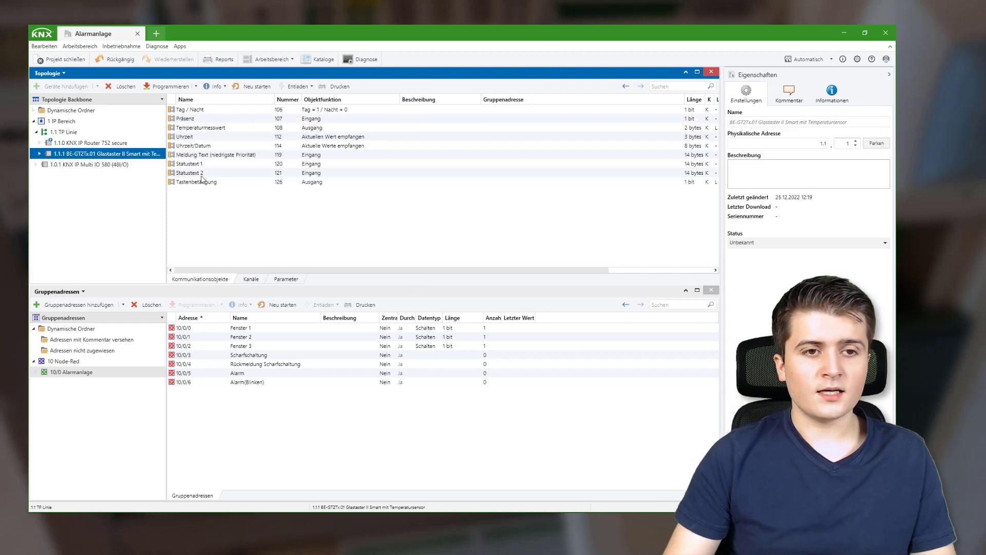
click(290, 281)
click(204, 139)
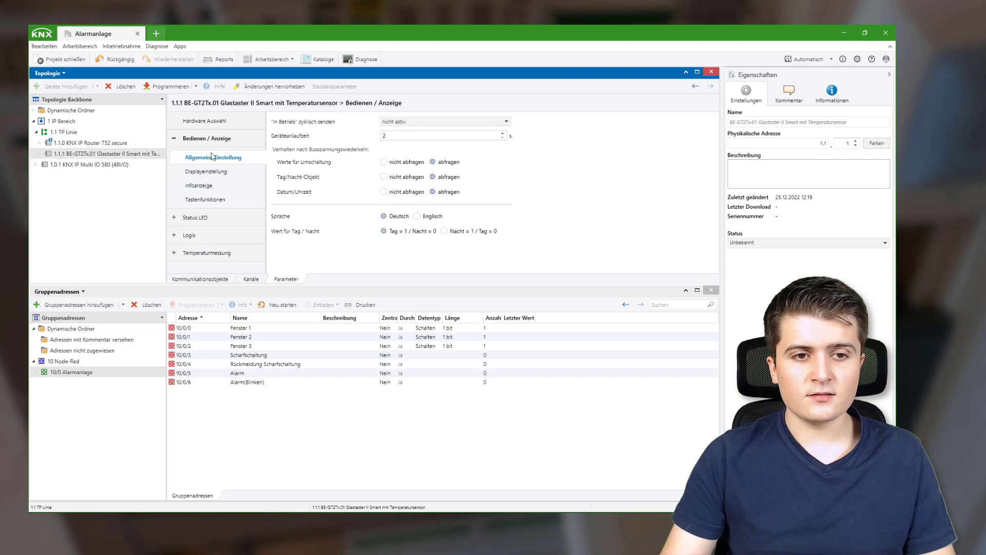
click(222, 200)
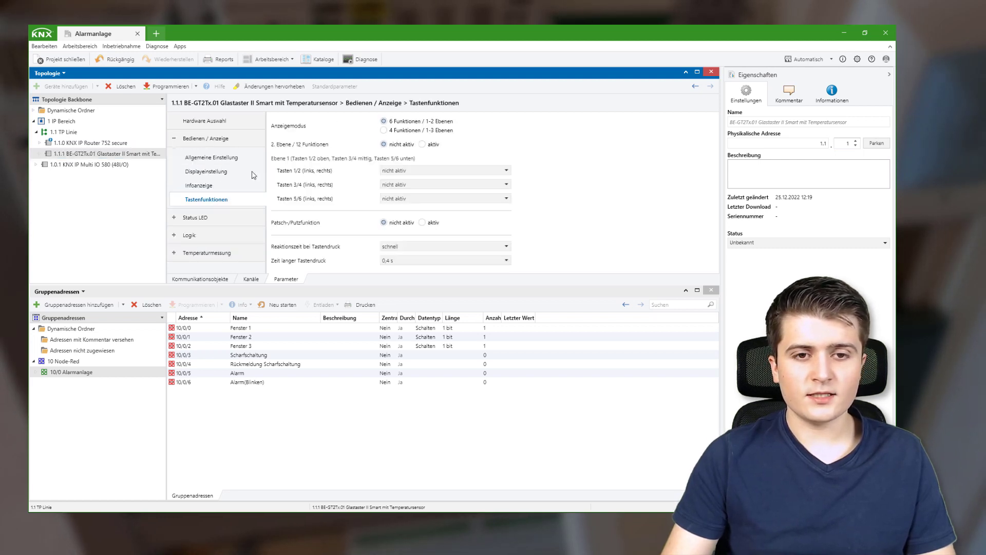
click(400, 172)
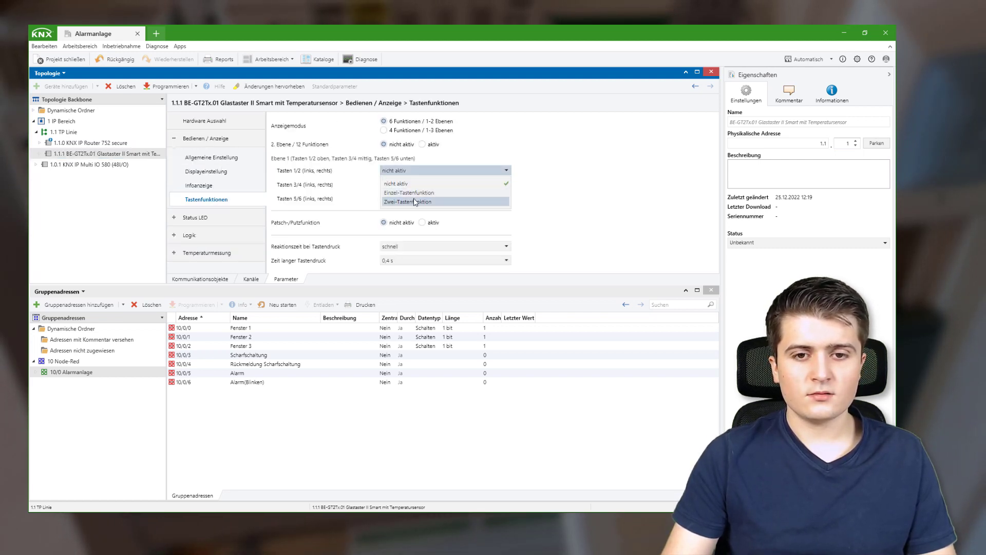
click(409, 192)
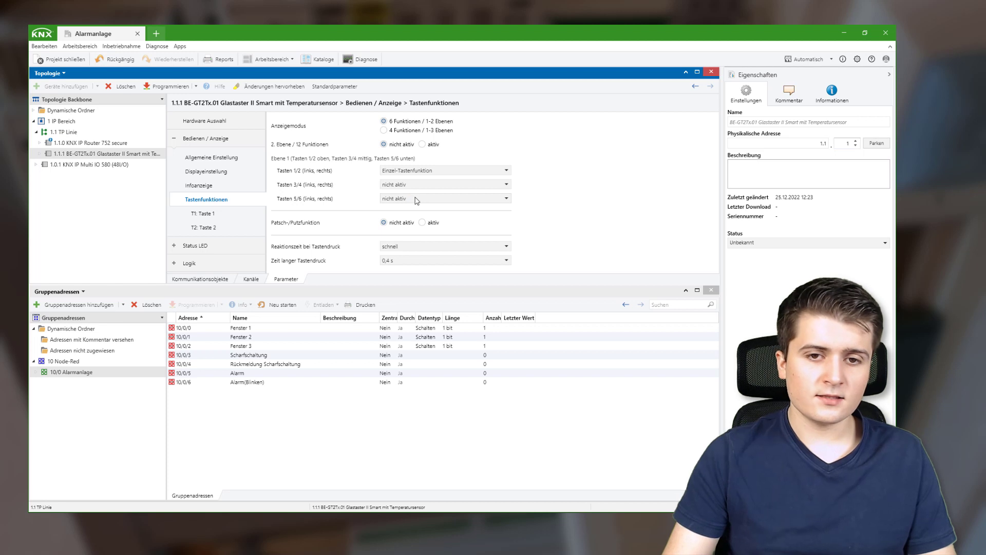
Step: Enter Alarmanlage as the function name text for T1: Taste 1
click(209, 216)
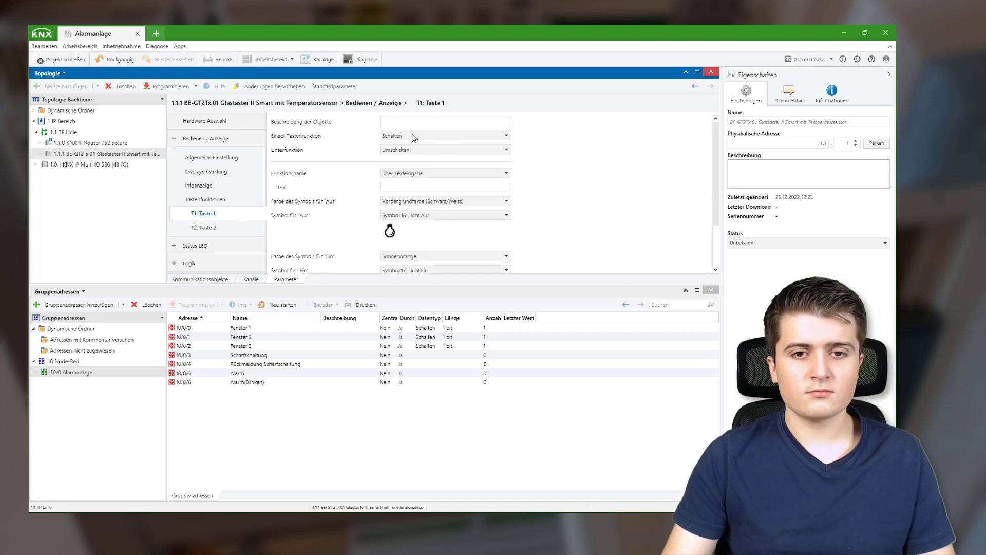
click(401, 187)
text(Alarmanlage)
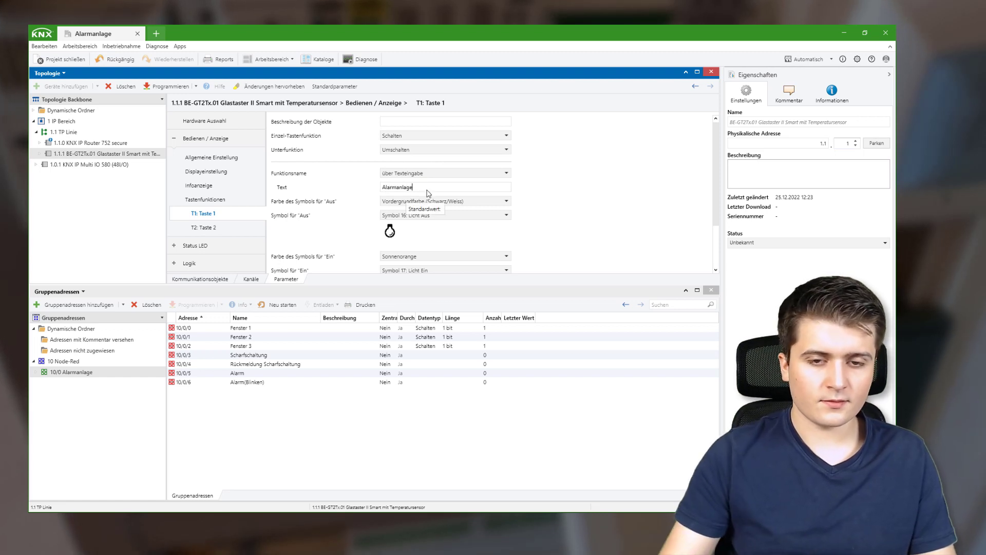
Step: Set Taste 1's symbol for "Aus" to Symbol 22: Offen / Entsperrt and for "Ein" to Symbol 23: Geschlossen / Gesperrt
scroll(432, 185, down, 2)
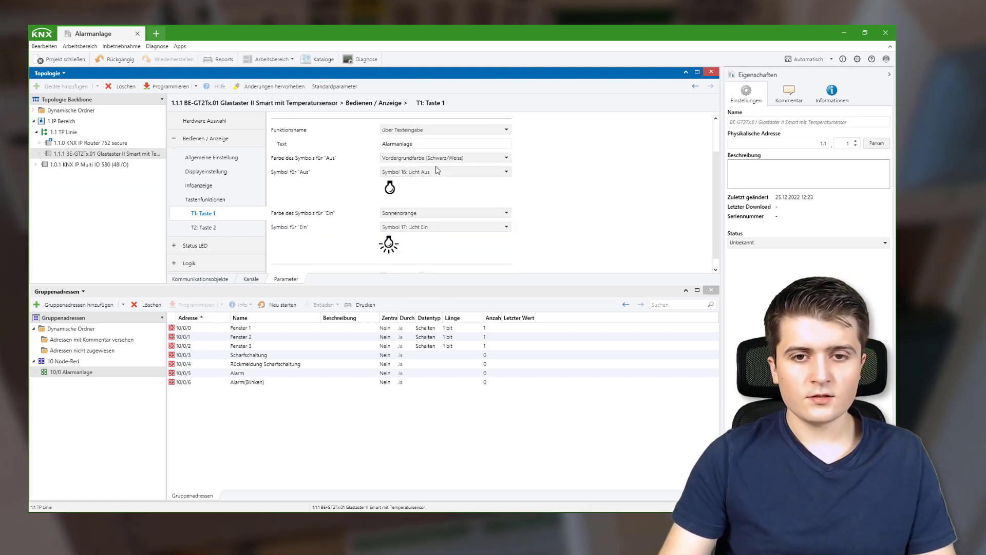
click(436, 173)
scroll(473, 260, down, 6)
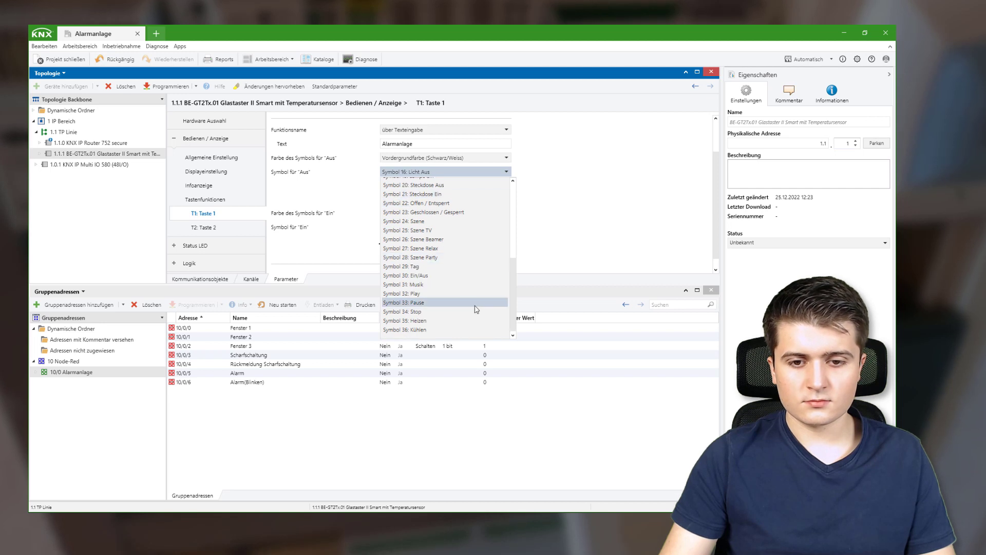
scroll(498, 303, up, 1)
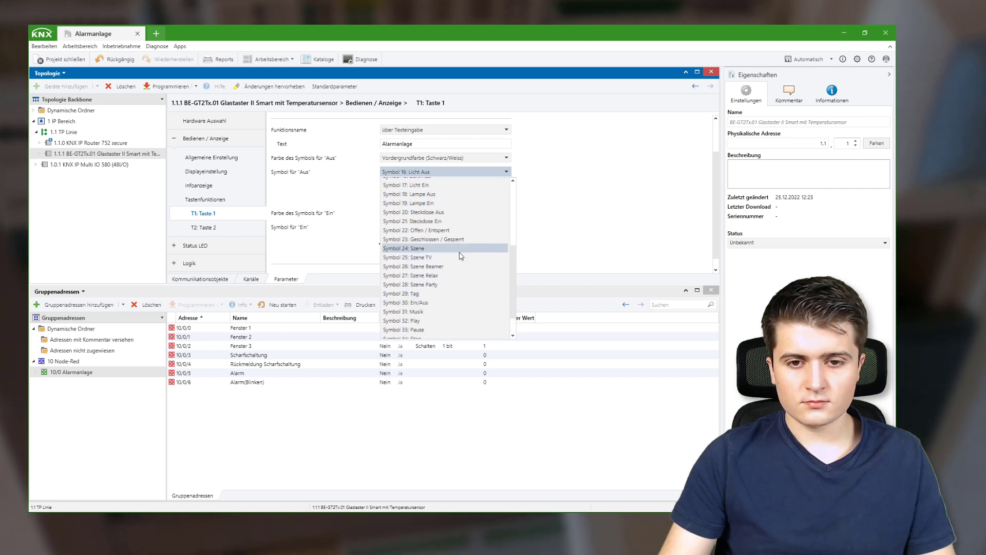
click(439, 231)
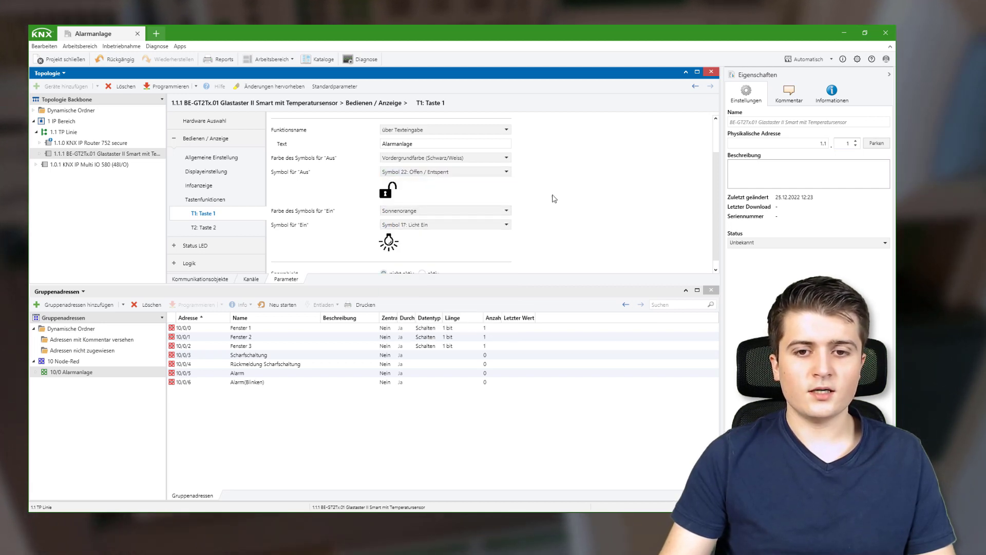
click(411, 217)
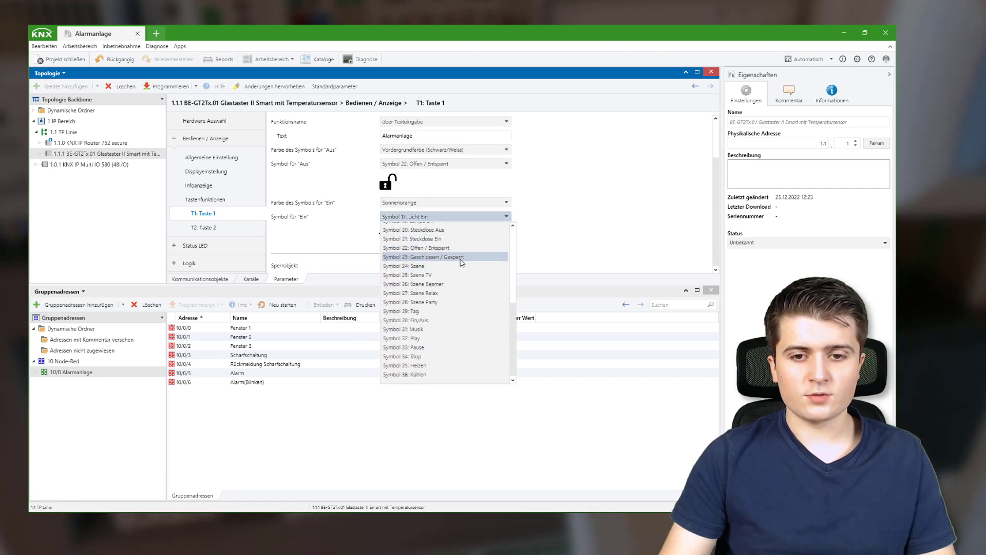
click(452, 257)
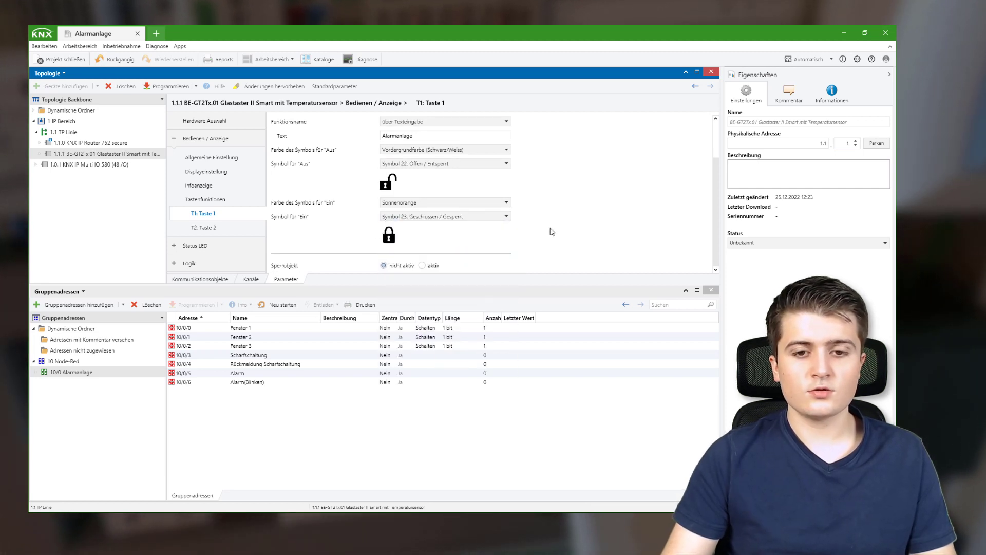
Step: Set the Einzel-Tastenfunktion of T2: Taste 2 to nicht aktiv
click(206, 228)
click(411, 124)
scroll(408, 134, up, 3)
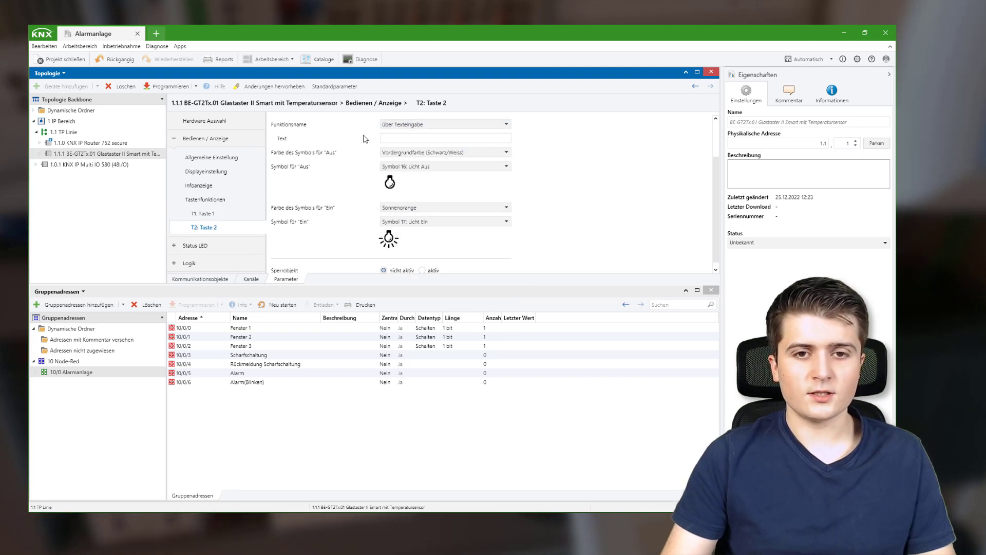
click(408, 136)
click(400, 147)
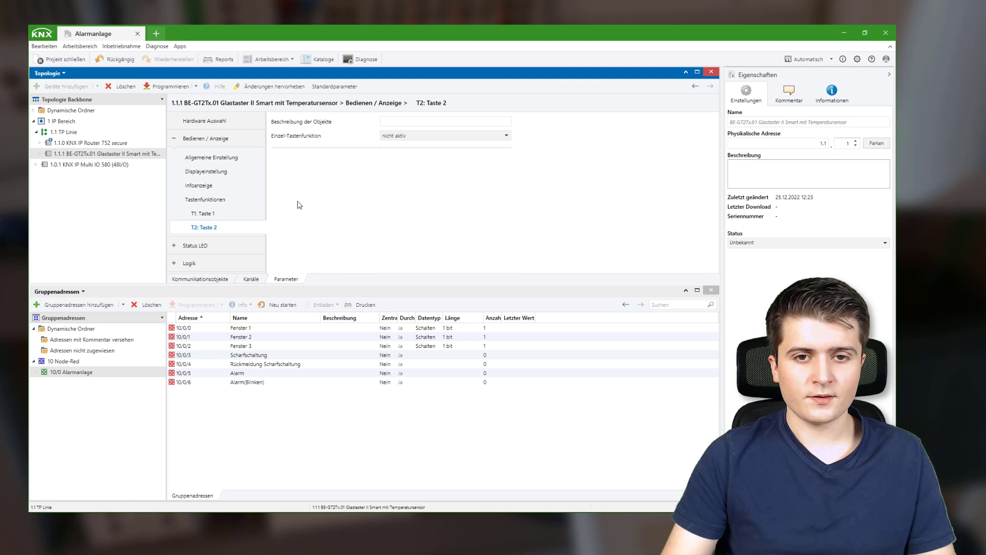
Step: Link Taste 1's Umschalten object to the group address Scharfschaltung and its Wert für Umschaltung object to Rückmeldung Scharfschaltung
click(212, 280)
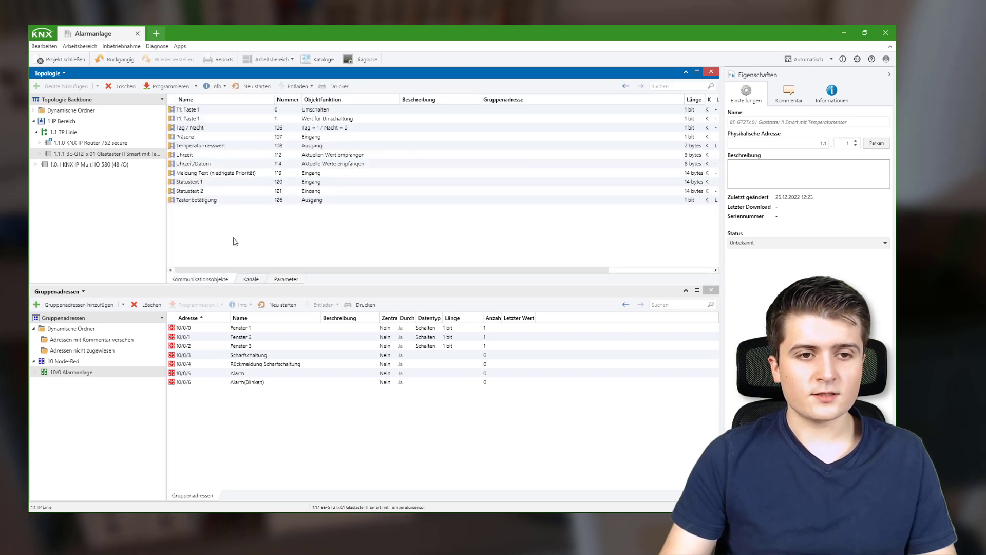
click(196, 120)
click(177, 110)
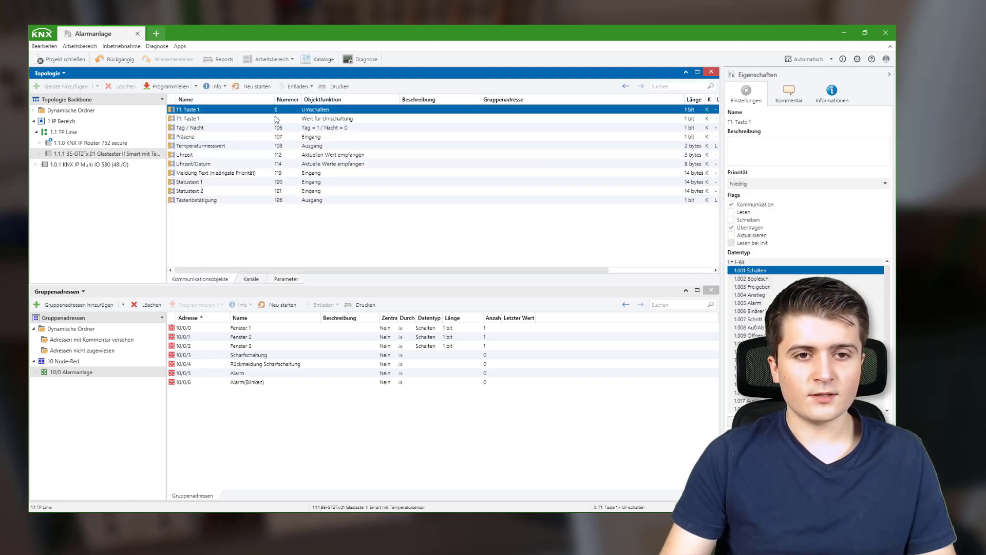
drag(216, 113, 271, 358)
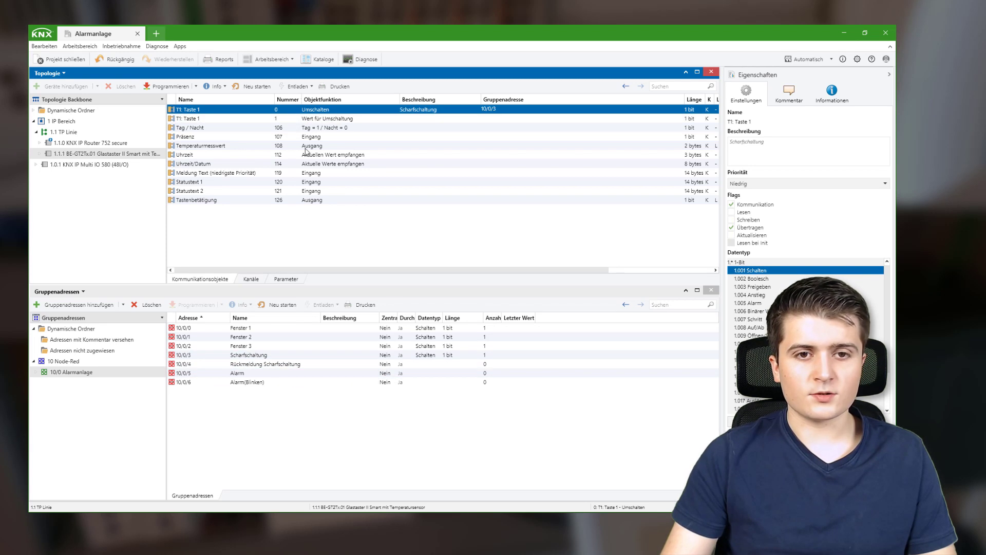
click(293, 118)
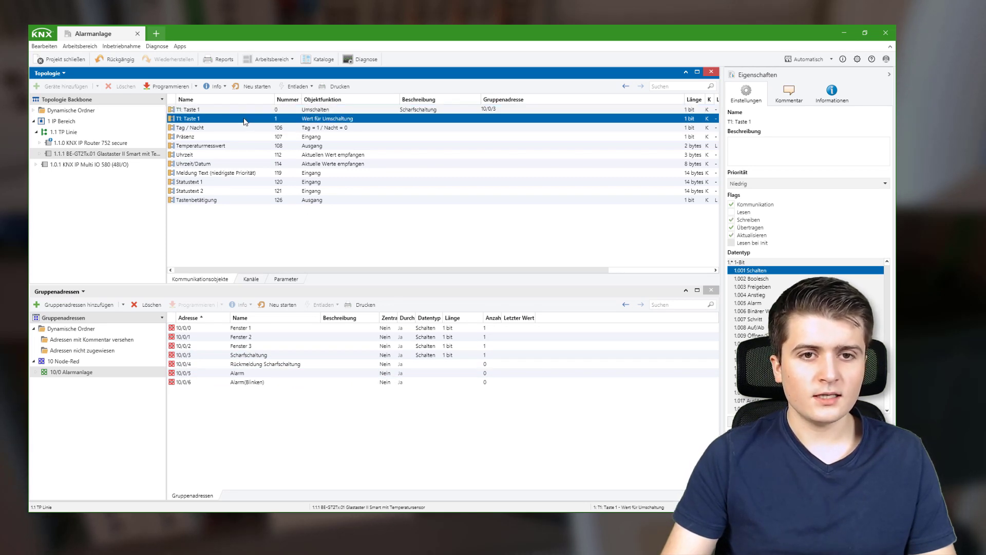
drag(244, 122, 304, 364)
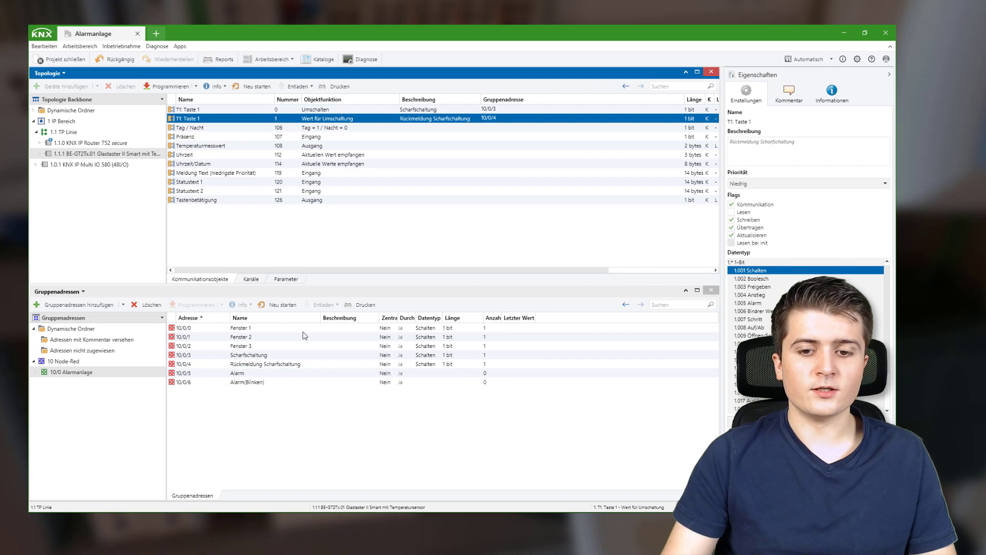
Step: Make status LEDs 1 to 6 react to externes Objekt and set their daytime ON color to Rot
click(293, 282)
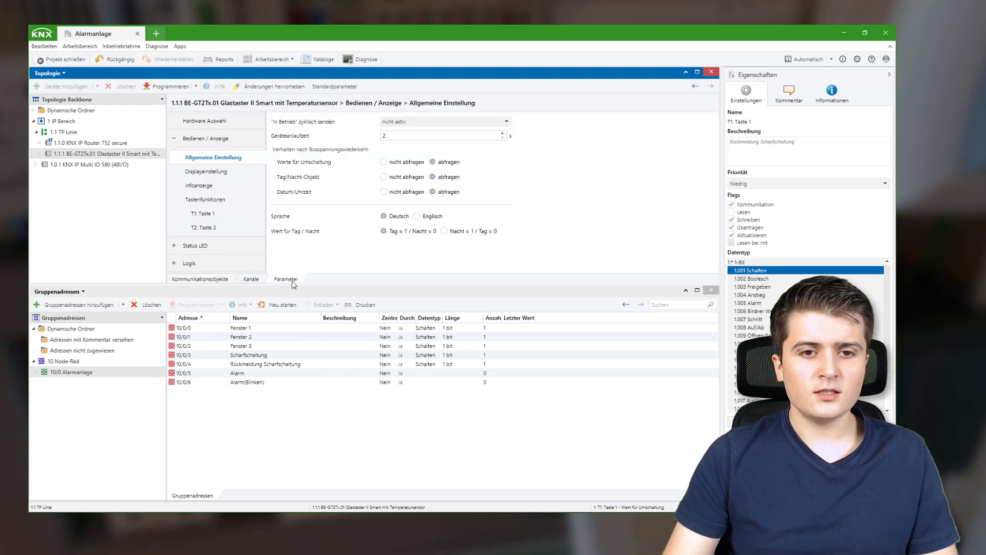
scroll(242, 251, down, 1)
click(198, 229)
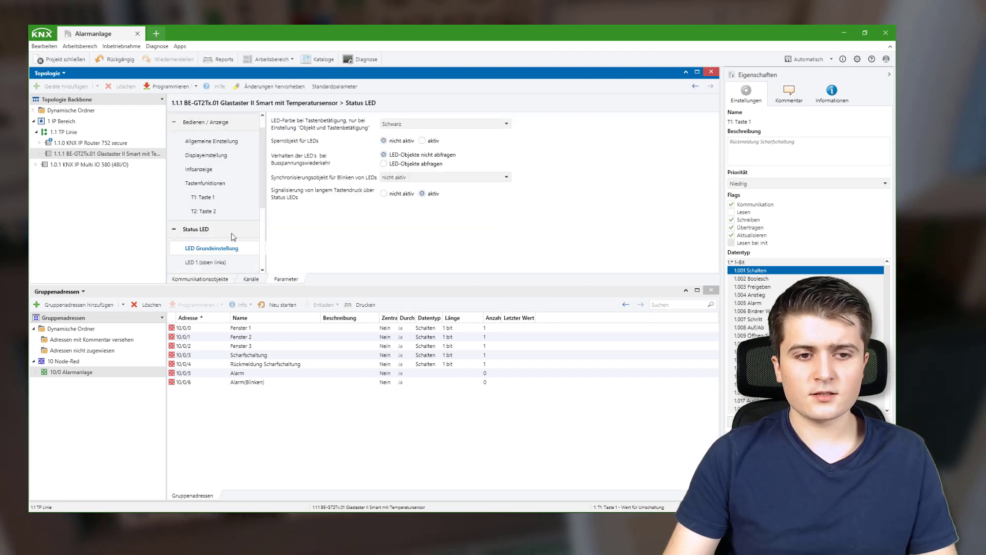
scroll(222, 170, down, 5)
click(223, 167)
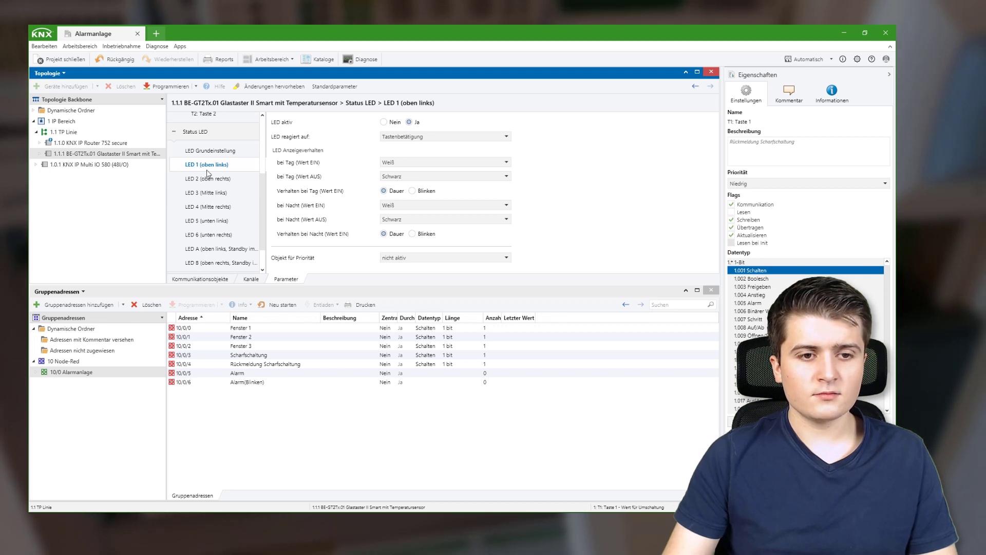
shift+click(214, 238)
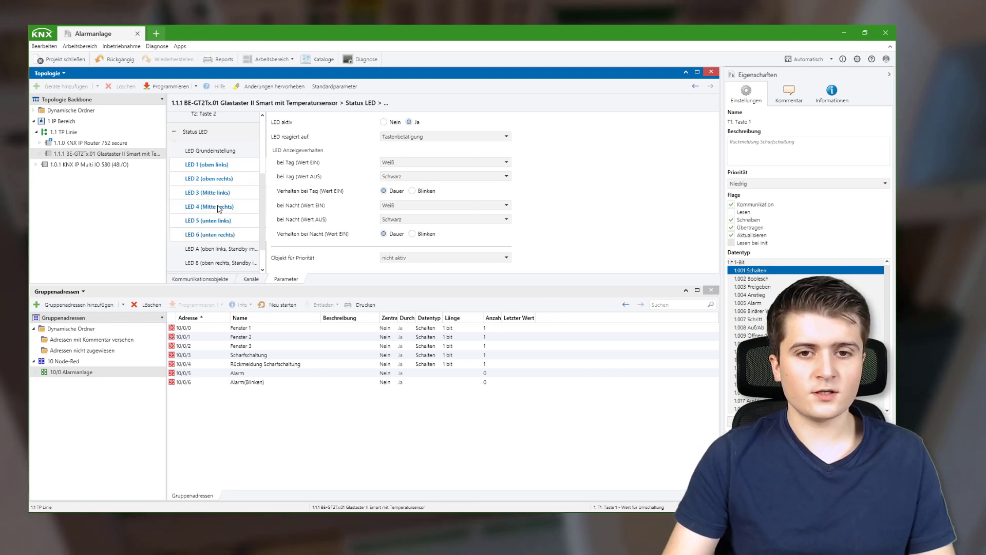
click(409, 139)
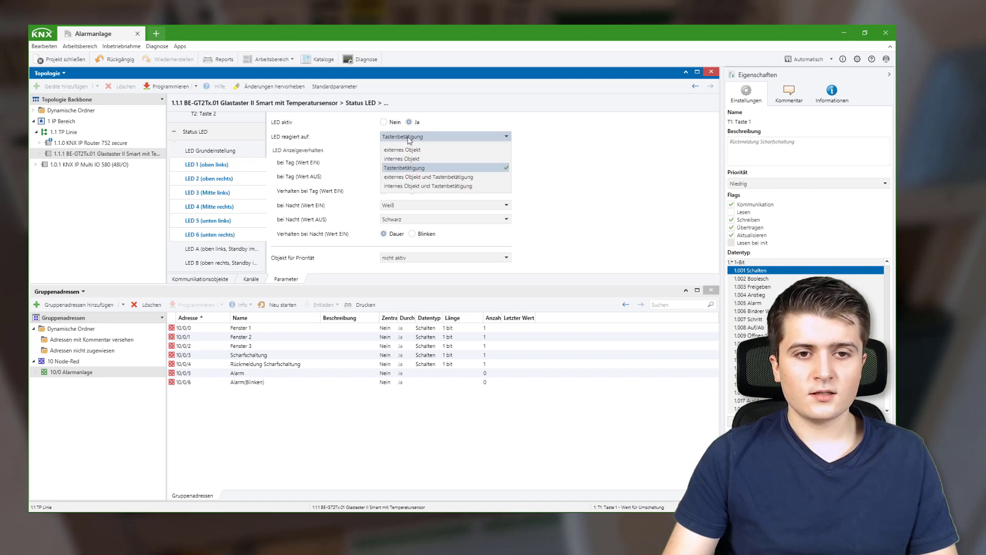
click(401, 150)
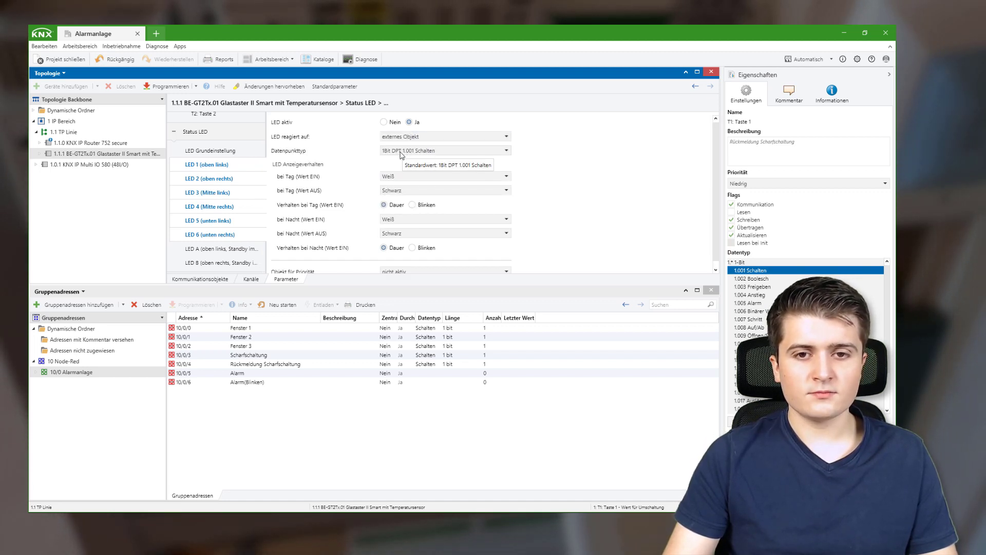
click(411, 177)
click(391, 220)
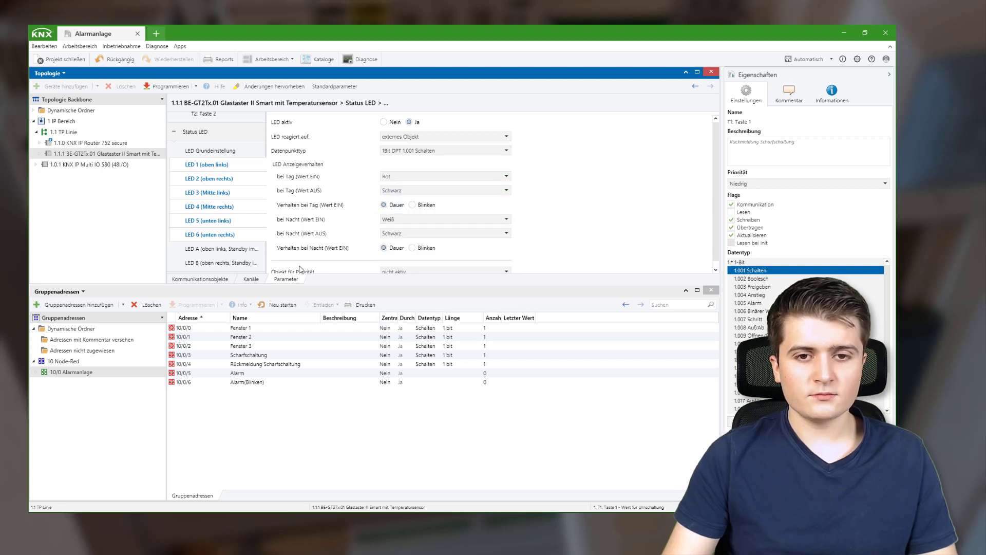
Step: Link the Schalten objects of LED 1 through LED 6 to the group address Alarm(Blinken)
click(216, 279)
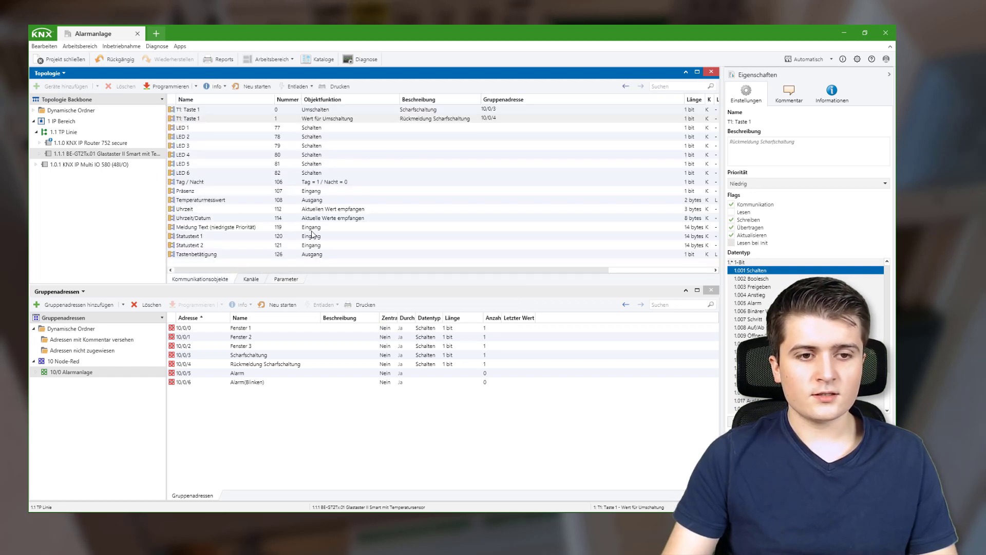
click(214, 129)
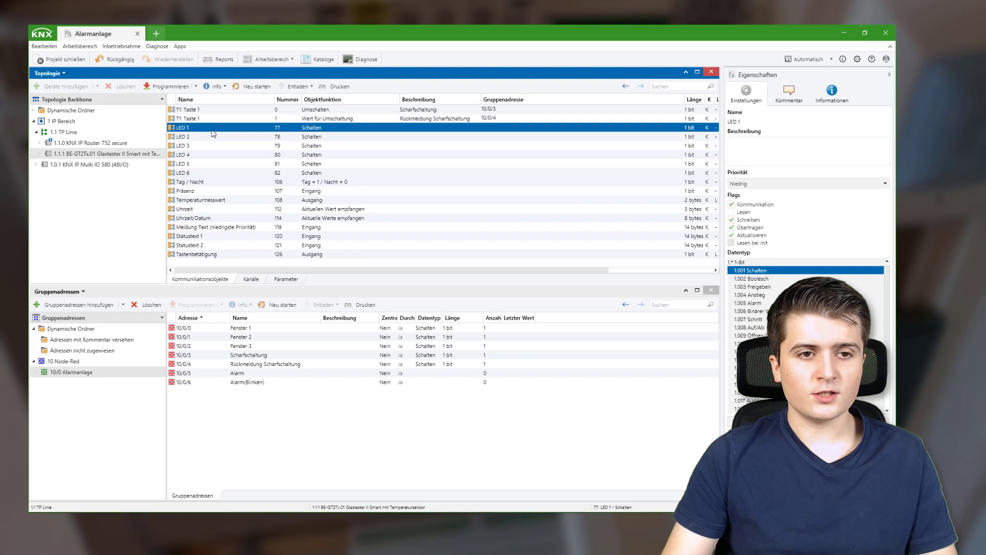
shift+click(197, 173)
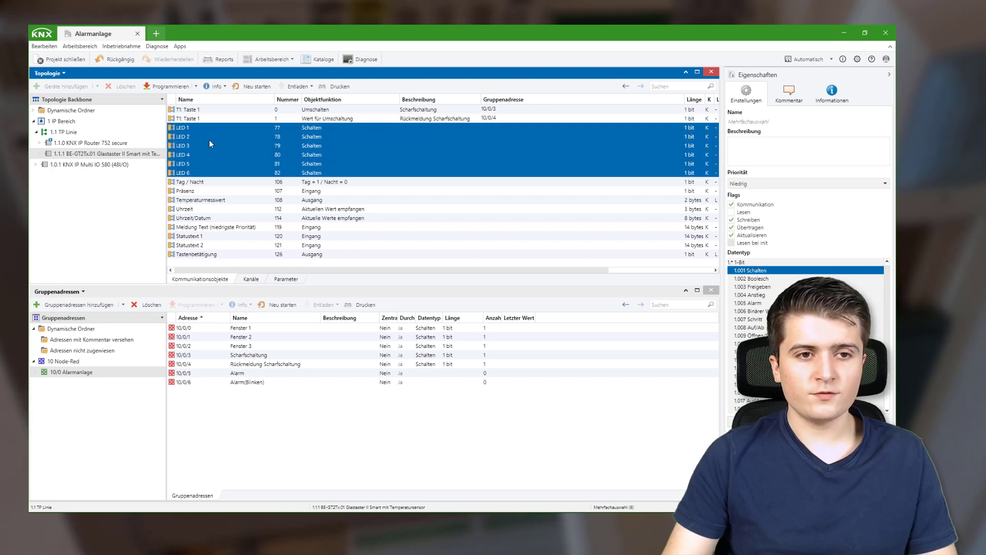
drag(233, 147, 361, 380)
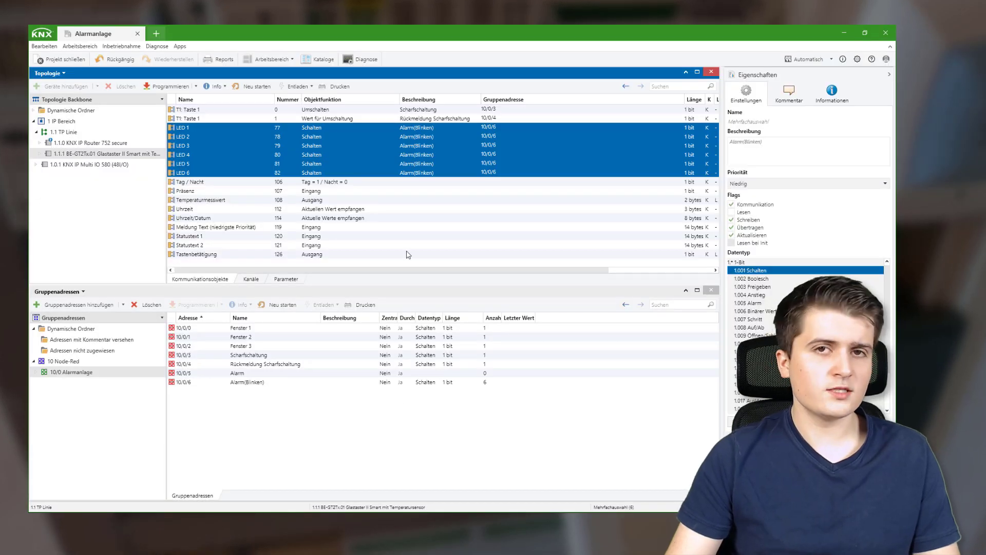
Step: Select the devices from KNX IP Router 752 secure through KNX IP Multi IO 580 in the topology
click(360, 183)
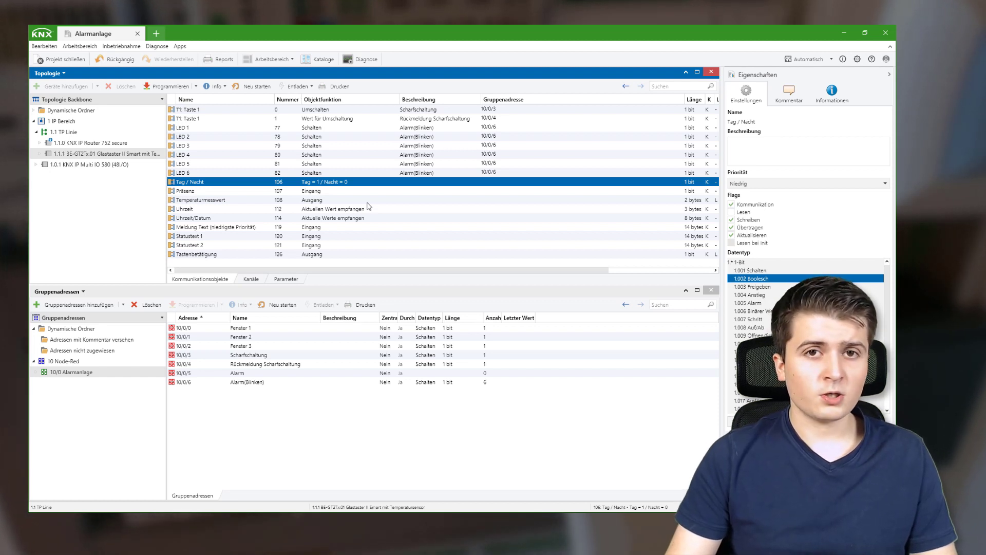
click(90, 143)
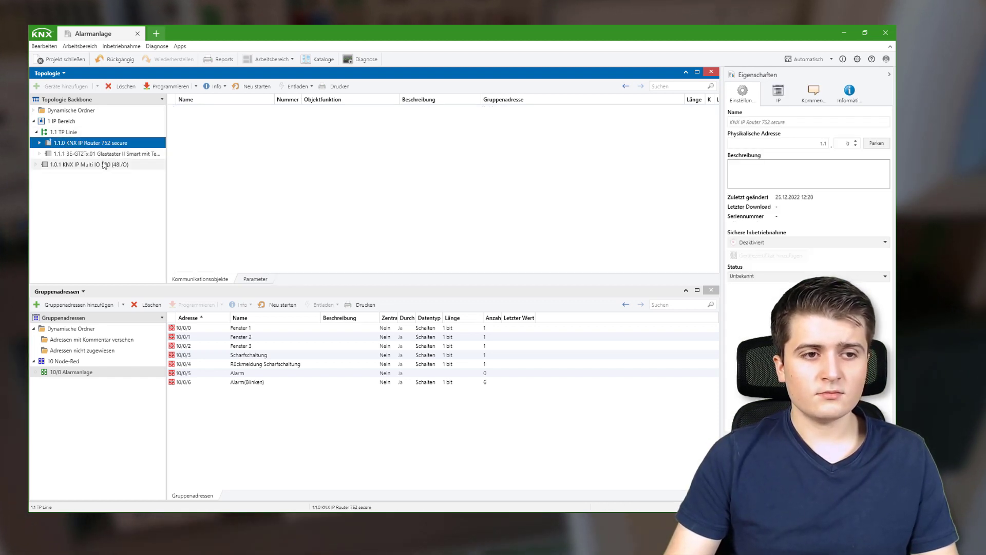
shift+click(105, 164)
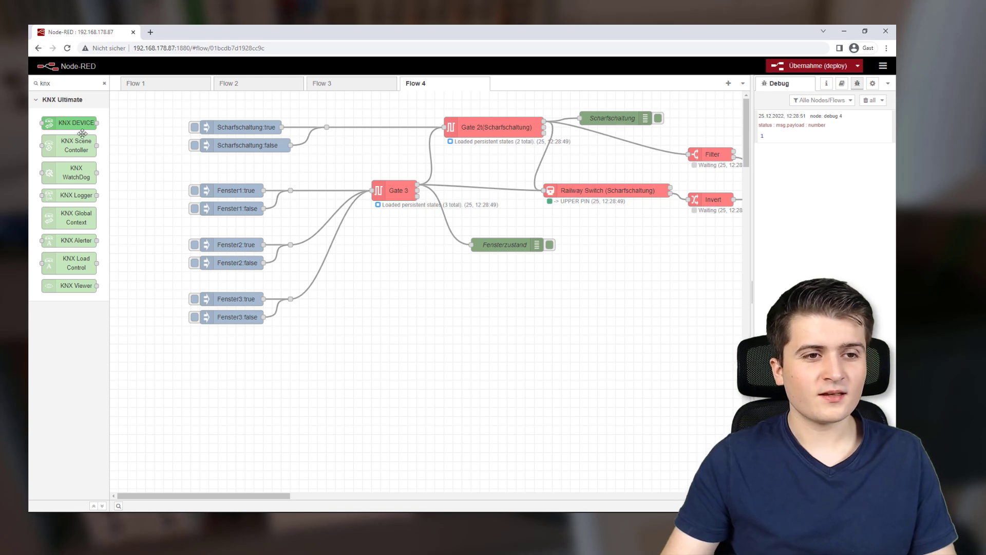
Step: Add a KNX Device node above the Scharfschaltung inject nodes and assign it the group address 10/0/3 Scharfschaltung
drag(78, 127, 234, 114)
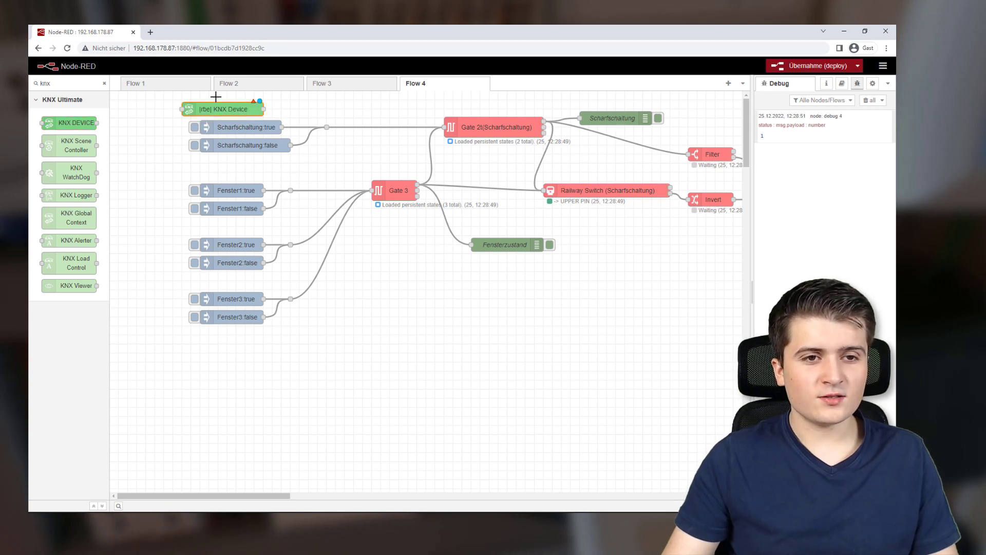
double_click(242, 111)
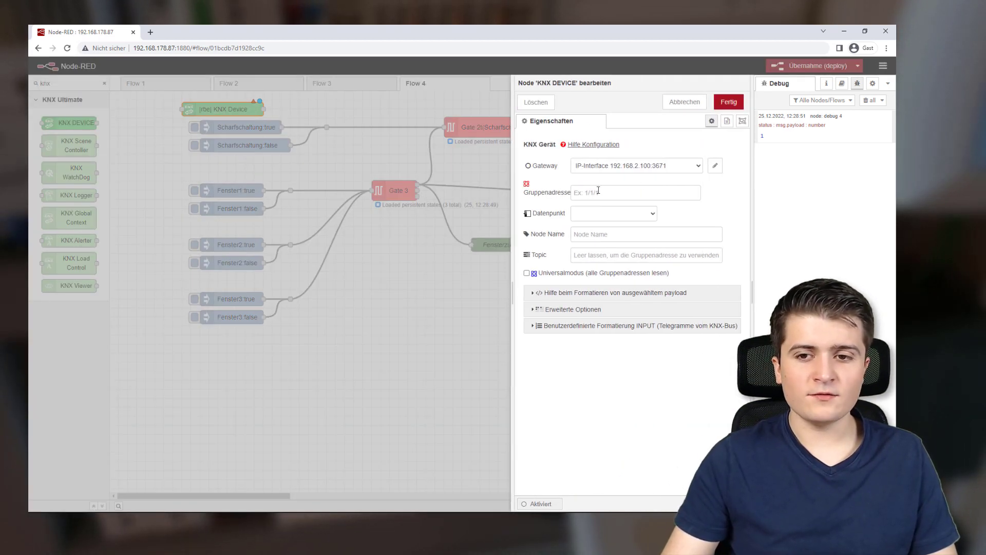
click(600, 190)
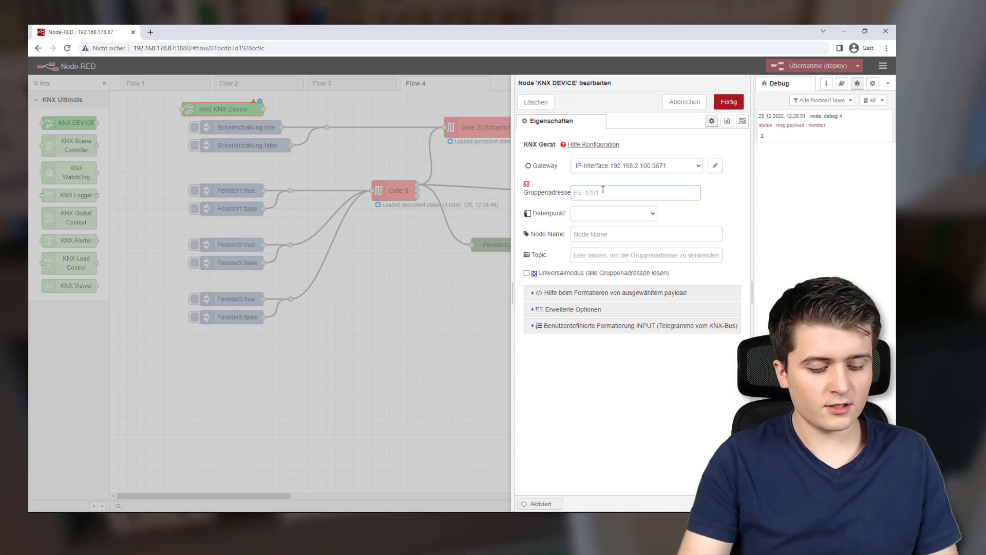
text(scha)
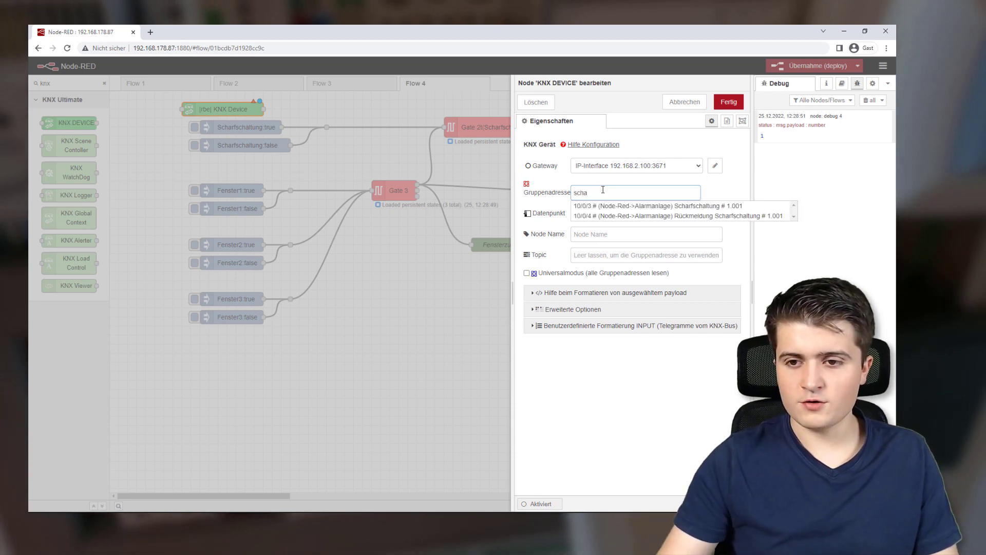
click(665, 207)
click(728, 102)
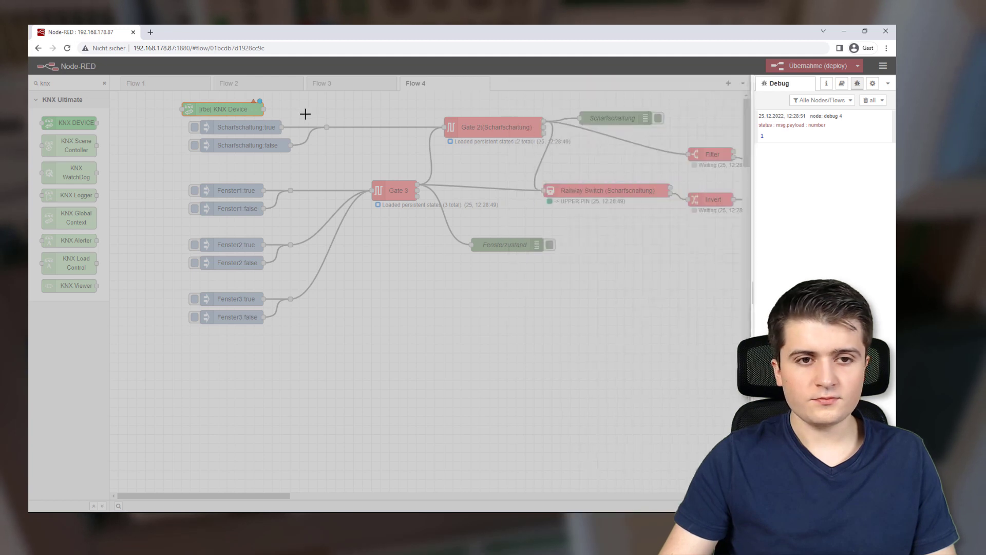
Step: Replace the two Scharfschaltung inject nodes with the KNX Scharfschaltung node and wire it to the junction leading to Gate 2
drag(180, 125, 314, 158)
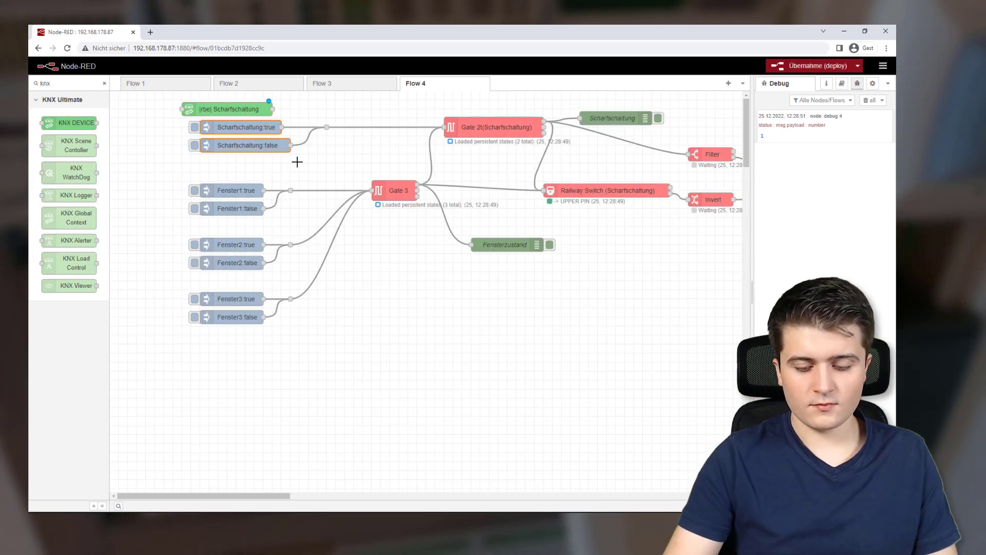
key(Delete)
drag(214, 112, 232, 130)
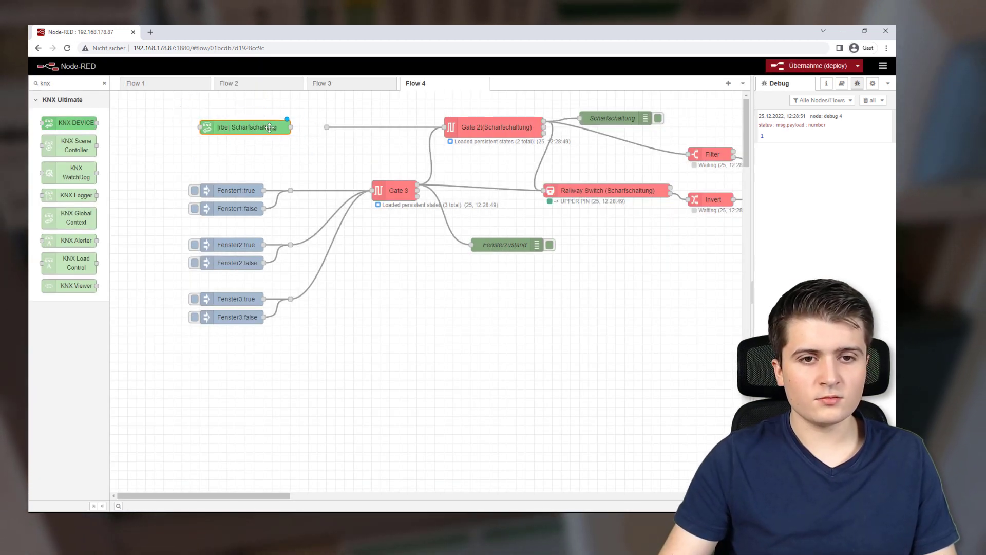
drag(321, 127, 289, 127)
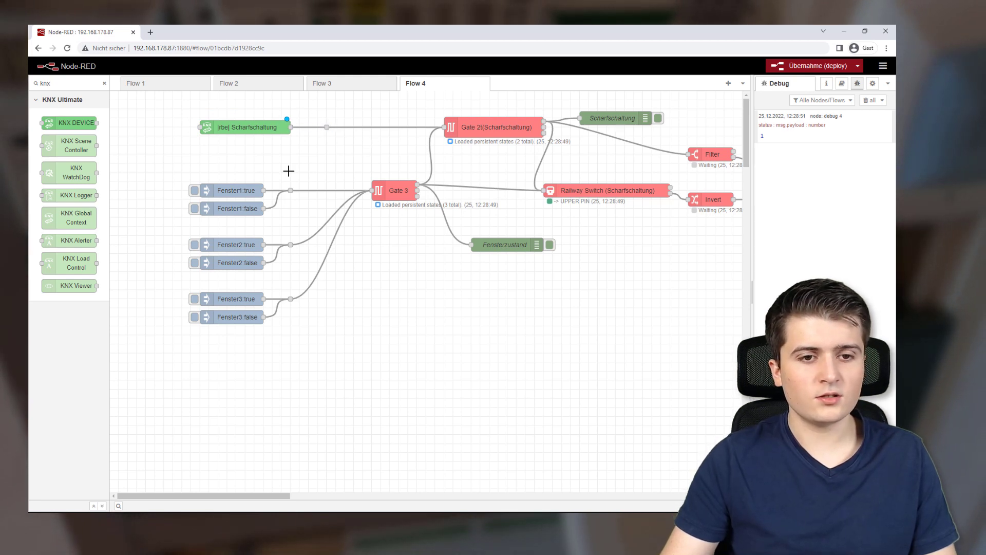
Step: Delete the six Fenster inject nodes and place three copies of the KNX Scharfschaltung node in front of the Gate 3 junctions
drag(282, 161, 155, 378)
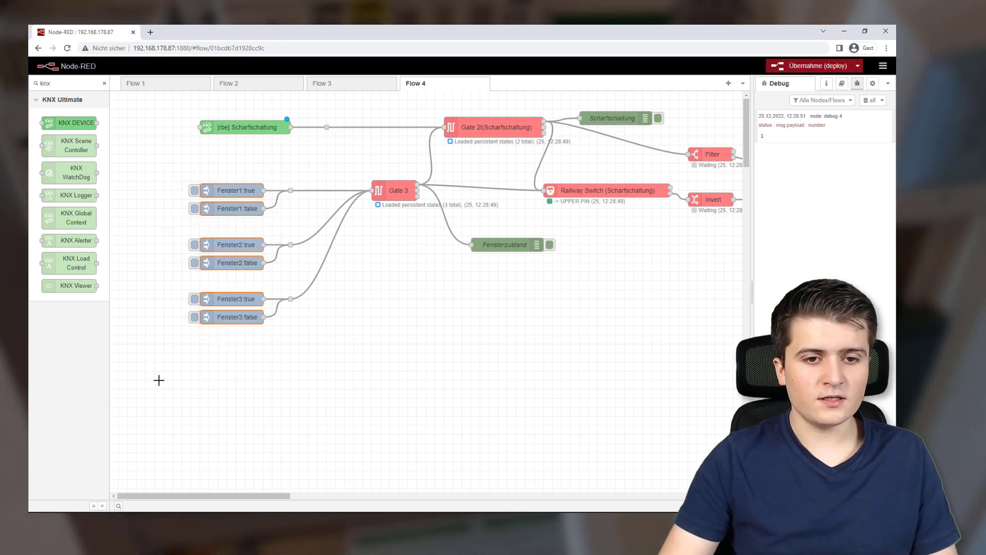
key(Delete)
click(238, 128)
key(ctrl+c)
key(ctrl+v)
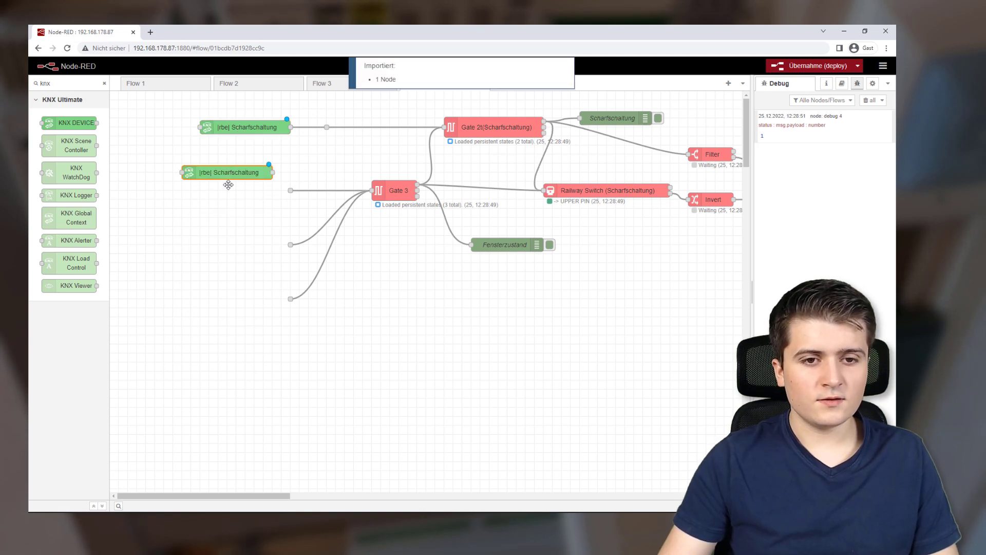
click(231, 194)
key(ctrl+v)
click(229, 258)
key(ctrl+v)
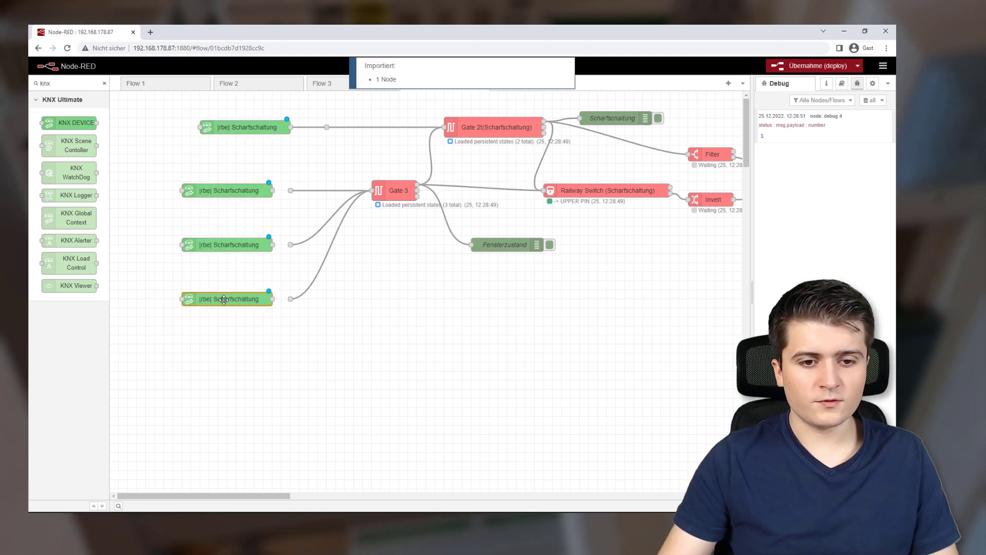
click(229, 300)
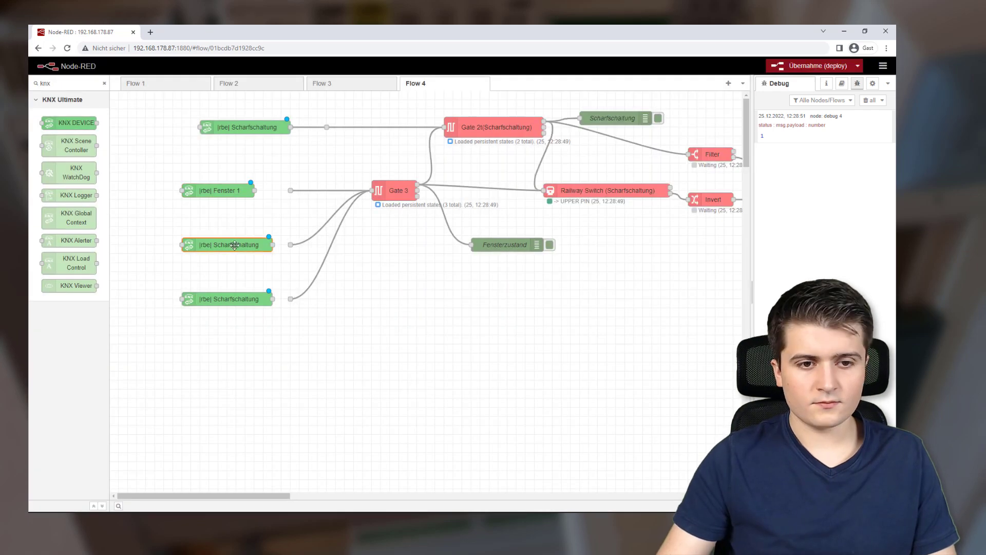
Step: Assign the group address Fenster 2 to the middle copied KNX node and Fenster 3 to the lowest one
double_click(235, 245)
text(fenster)
click(648, 216)
click(729, 102)
double_click(229, 299)
text(fenster)
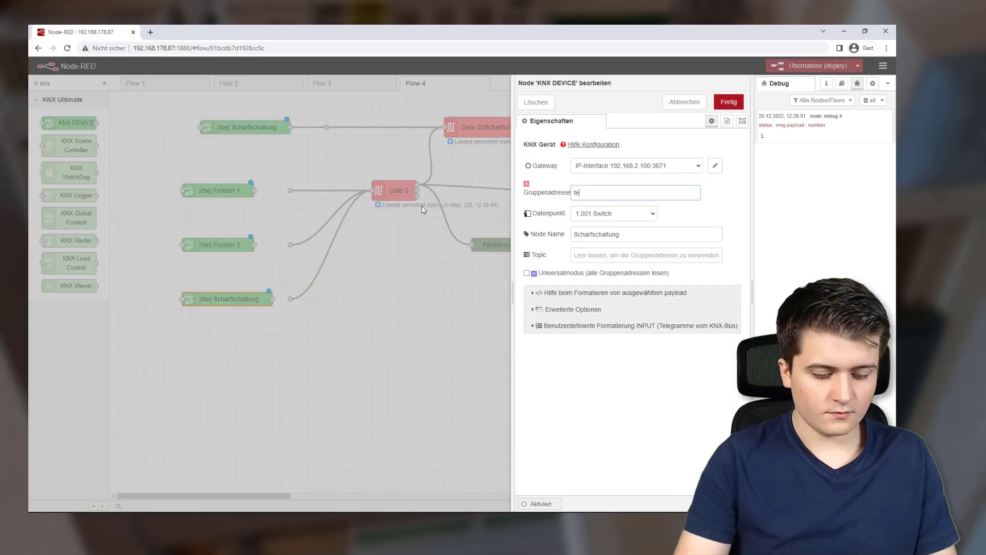
click(696, 226)
click(728, 102)
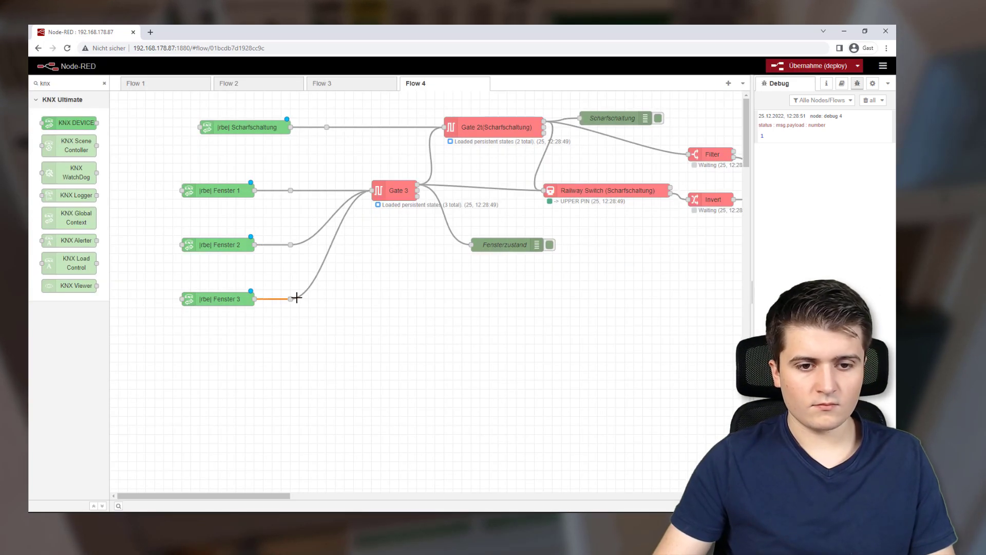
Step: Add a KNX Device node above the Scharfschaltung debug node and wire the first output of Gate 2 to it
drag(236, 495, 279, 494)
drag(69, 123, 446, 106)
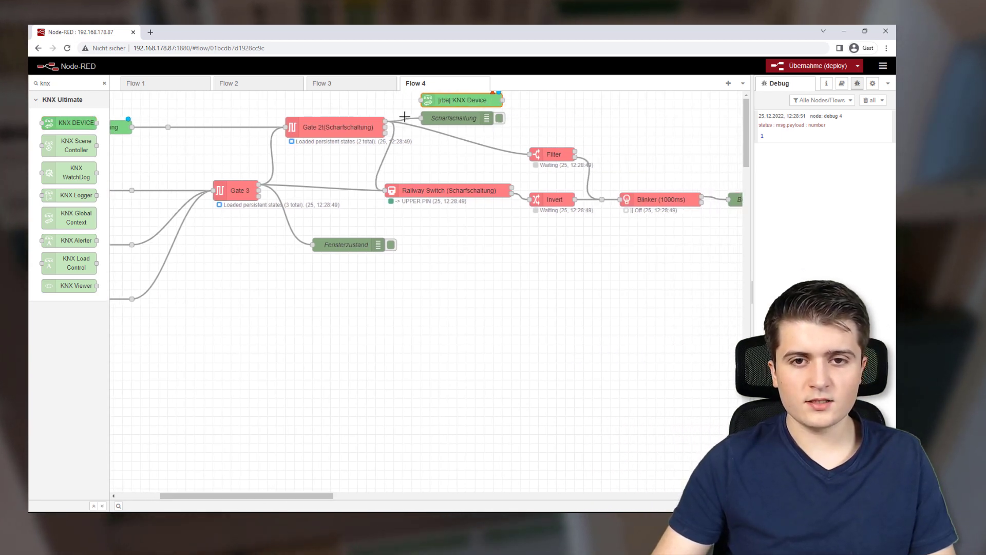
drag(384, 121, 422, 100)
Step: Assign the group address 10/0/4 Rückmeldung Scharfschaltung to the KNX node wired to Gate 2
double_click(462, 100)
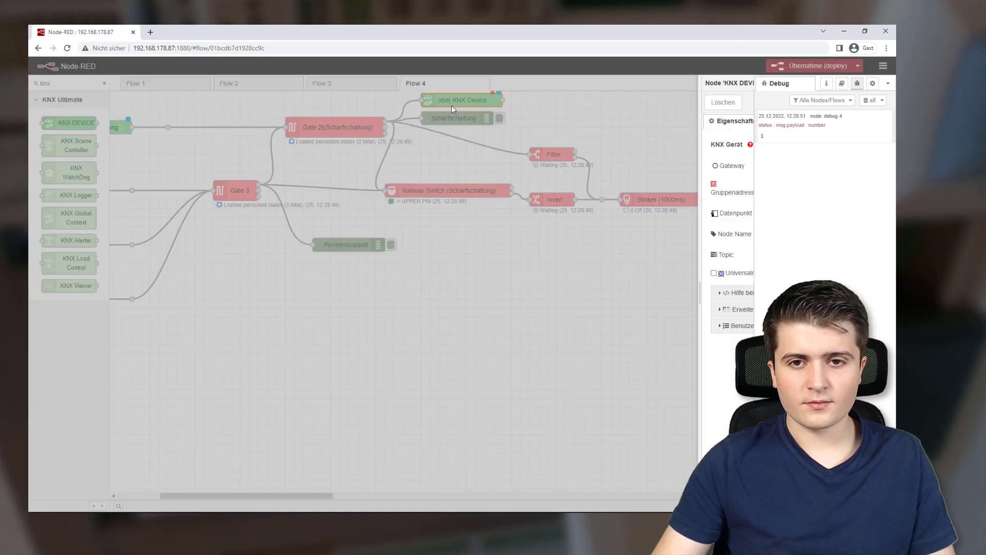
click(616, 199)
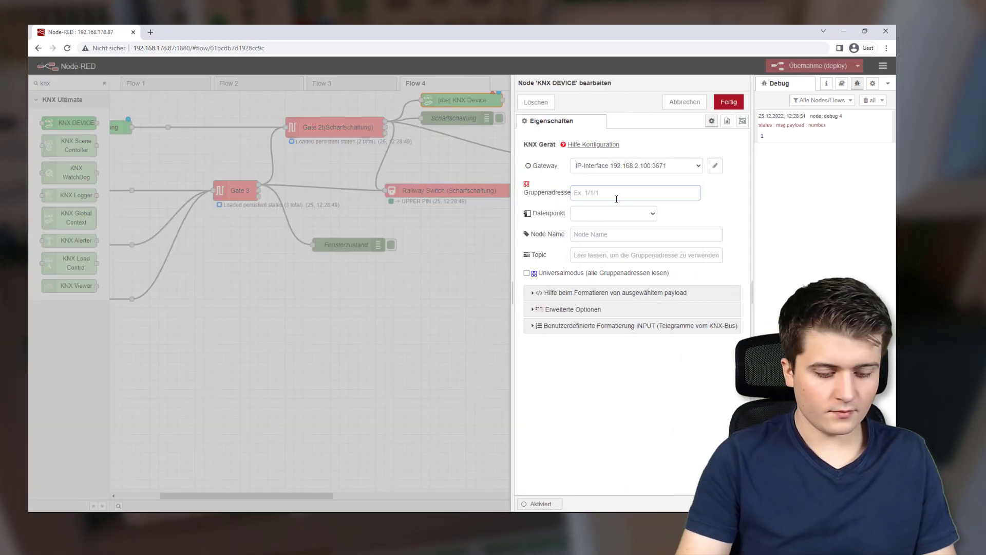
text(scha)
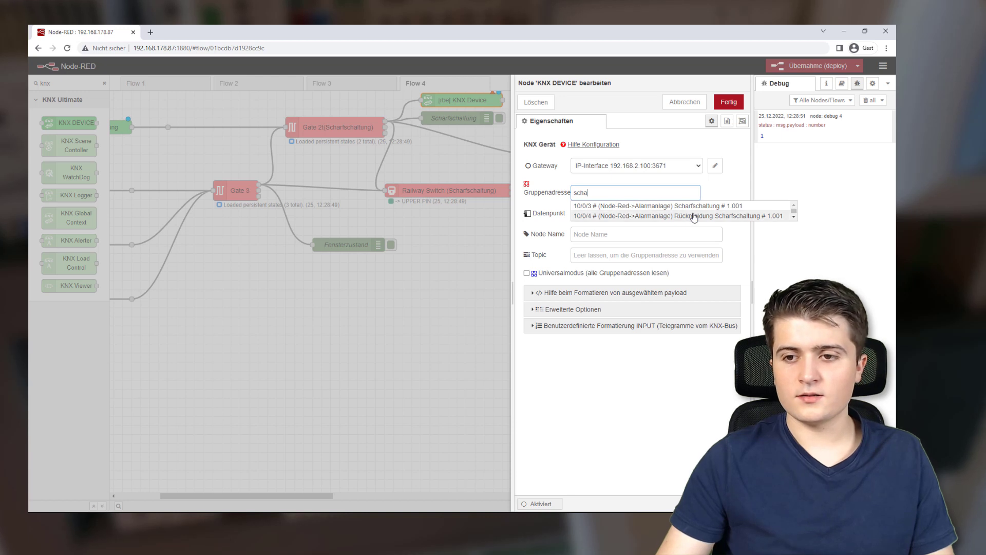
click(696, 215)
click(729, 101)
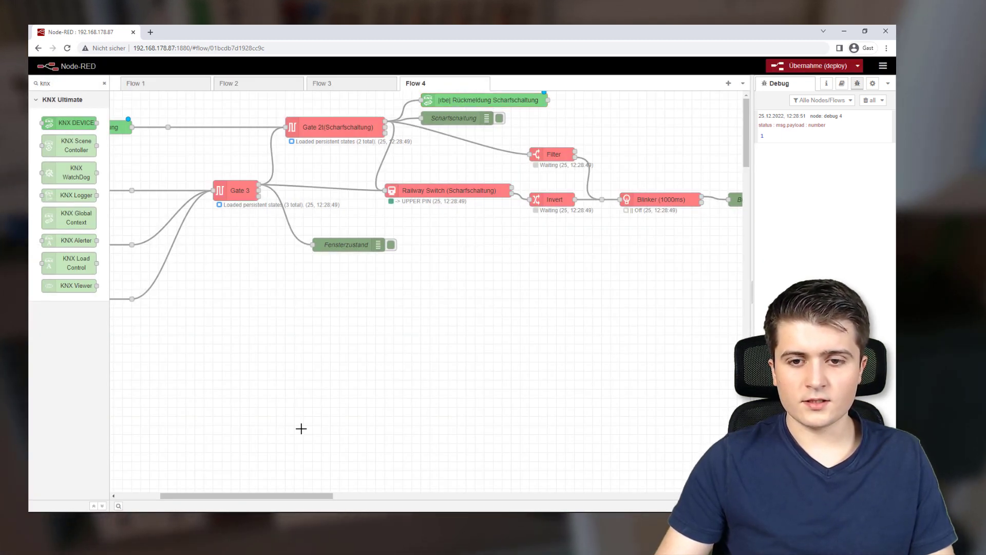
Step: Add two KNX Device nodes, one below the other, above the Blinker (1000ms) node
drag(263, 496, 312, 496)
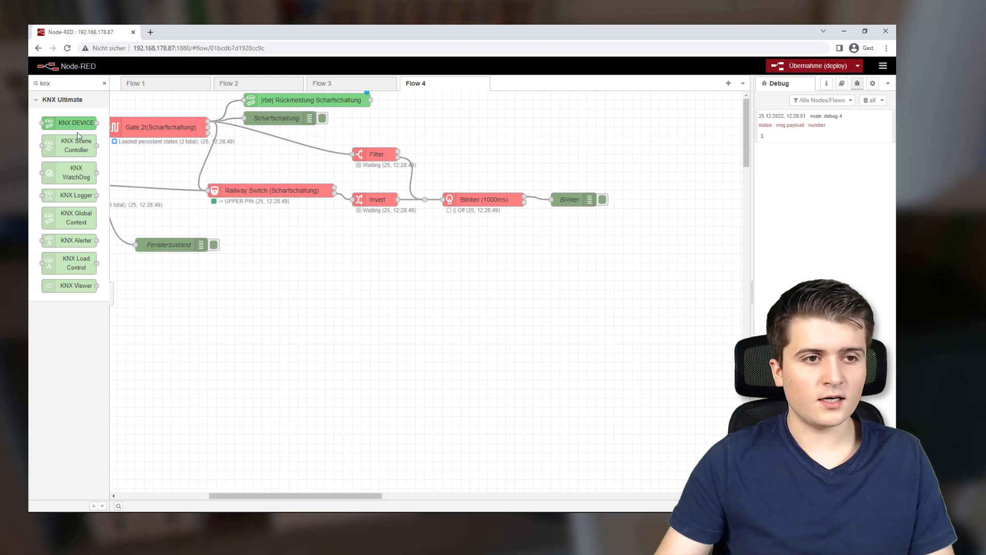
drag(73, 124, 497, 149)
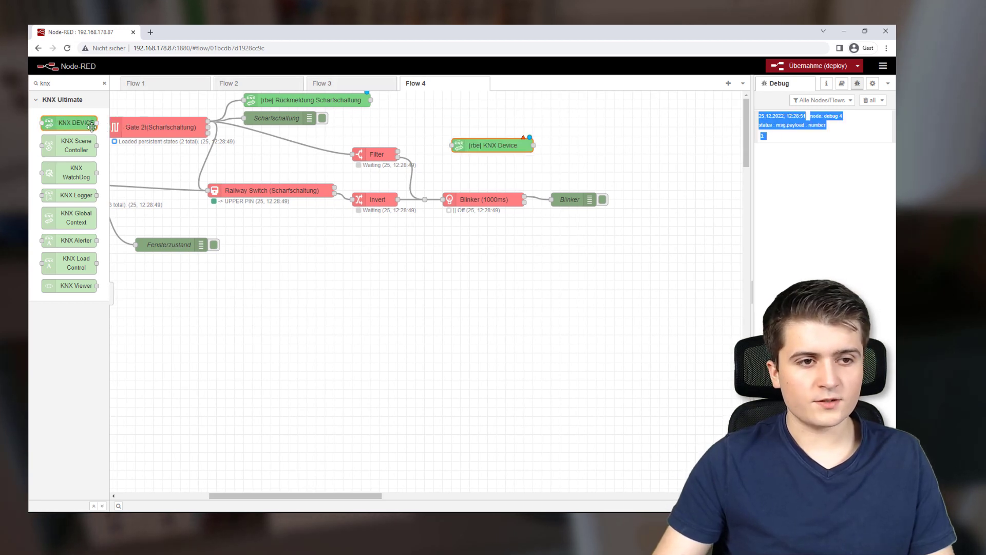
drag(74, 124, 508, 164)
Step: Look up the group address for the lower new KNX node by entering "alarm" as the search term
double_click(508, 164)
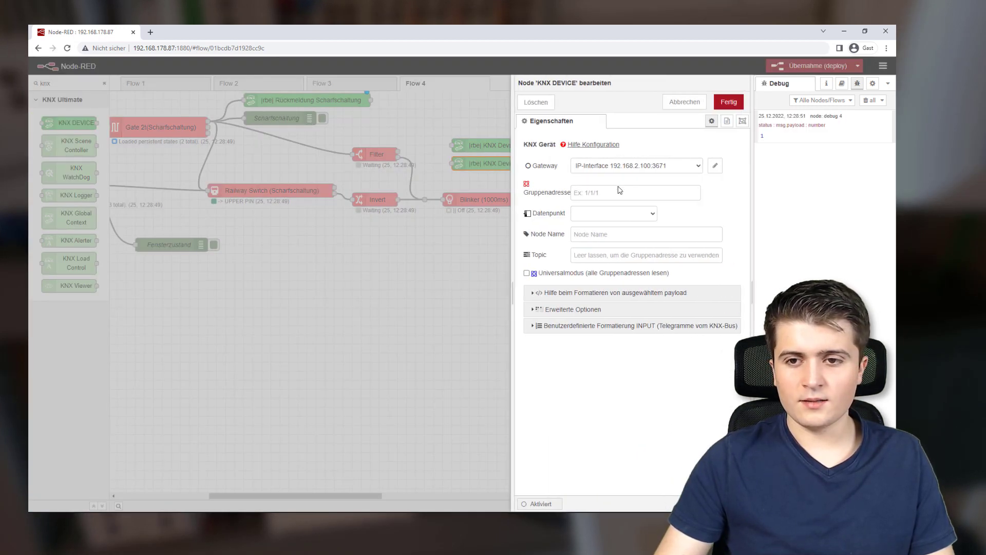
click(612, 193)
text(alarm)
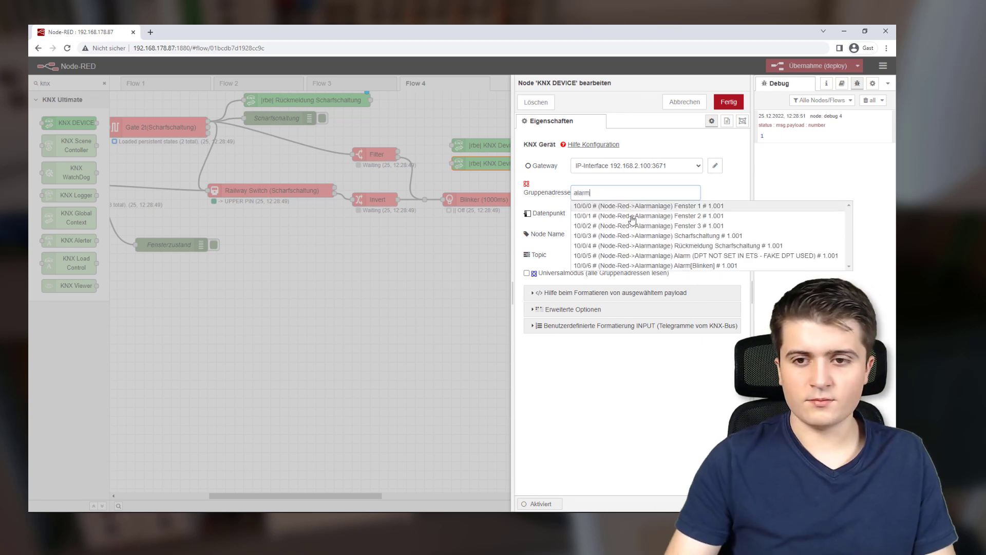